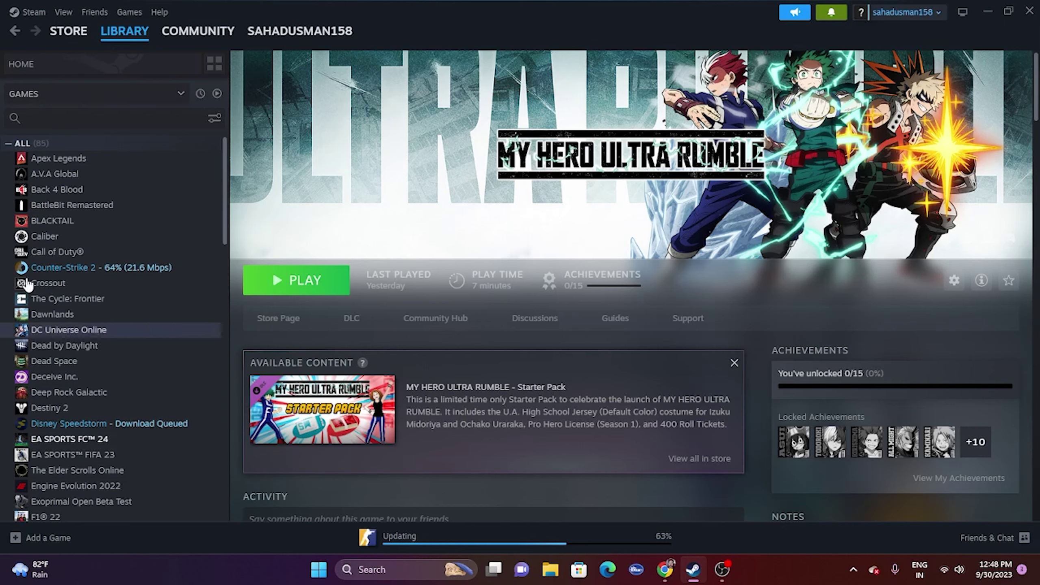
Locate MY HERO ULTRA RUMBLE in the library's game list
scroll(151, 305, "down", 1)
scroll(151, 310, "down", 10)
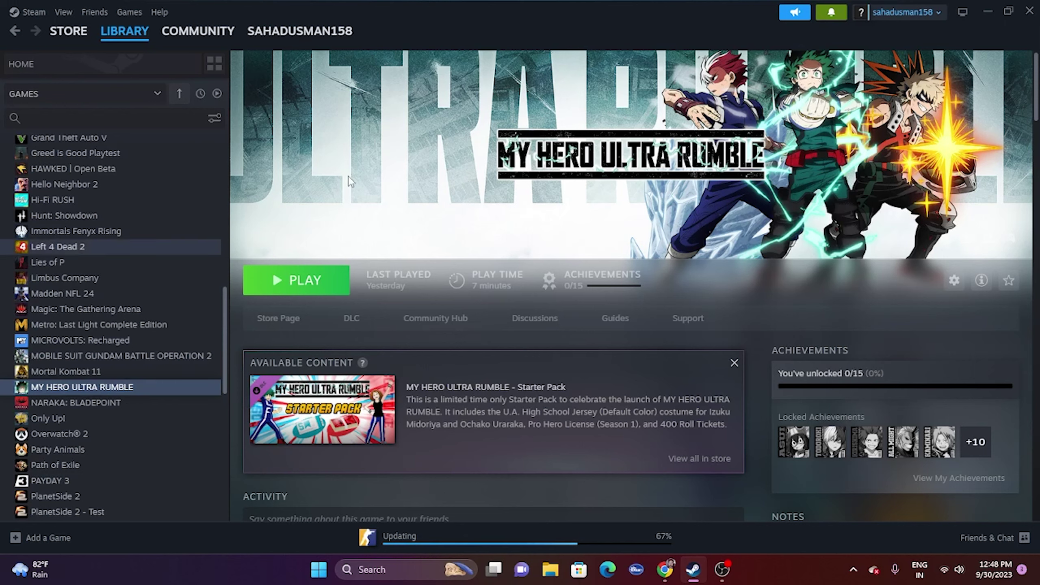
Show the computer's power options and dismiss them without choosing one
left_click(322, 573)
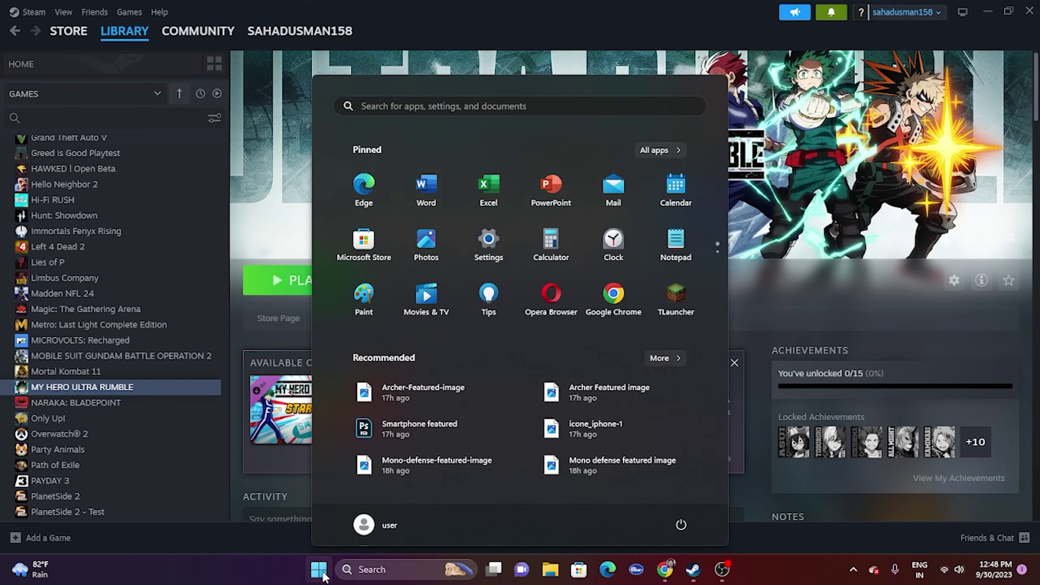
left_click(680, 524)
key("Escape")
key("Escape")
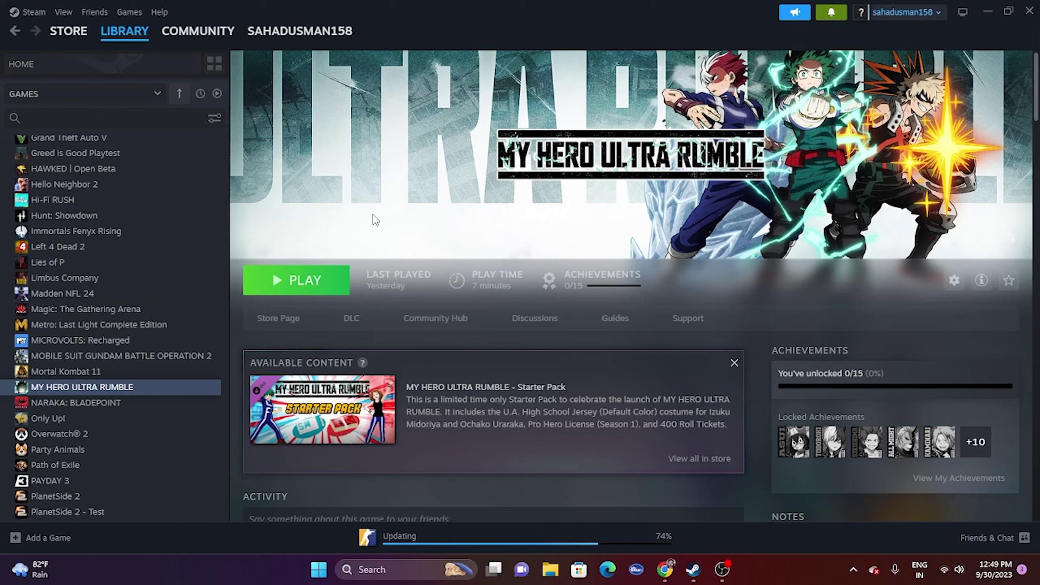
Browse the installed files of MY HERO ULTRA RUMBLE from its properties, minimize Steam and maximize the game folder window
right_click(97, 387)
left_click(123, 487)
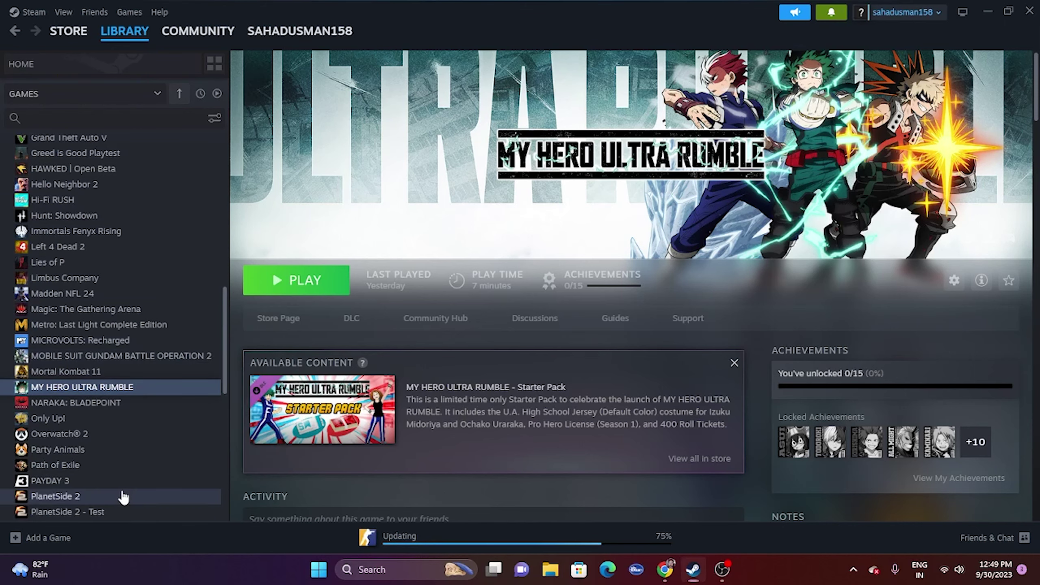
left_click(311, 210)
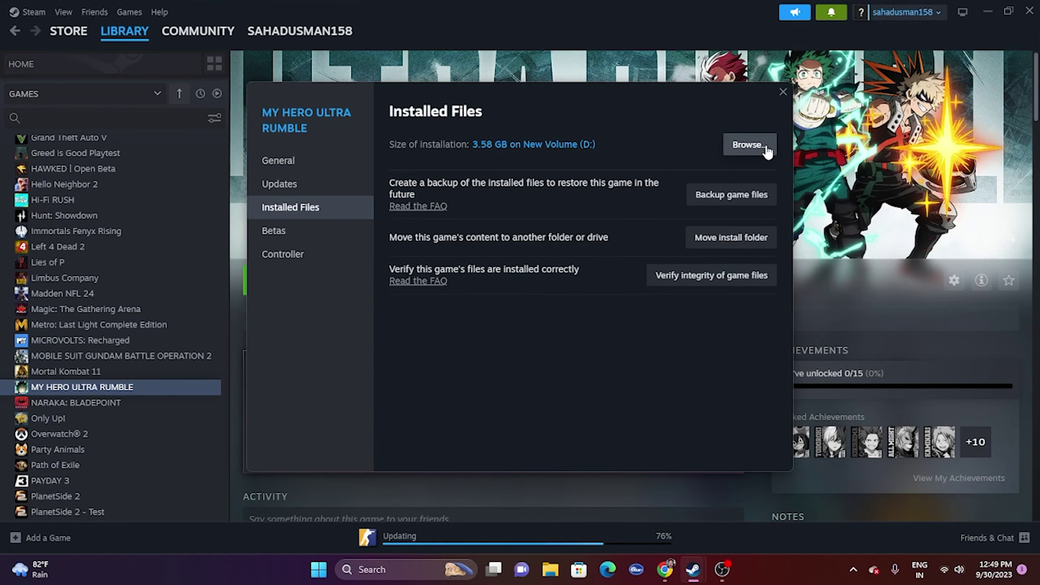
left_click(993, 9)
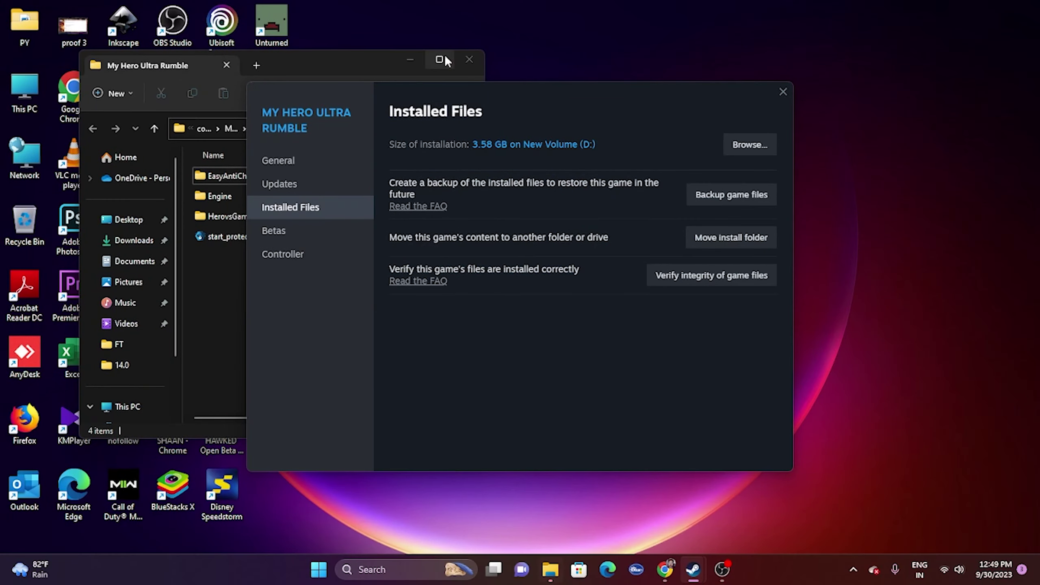
left_click(446, 61)
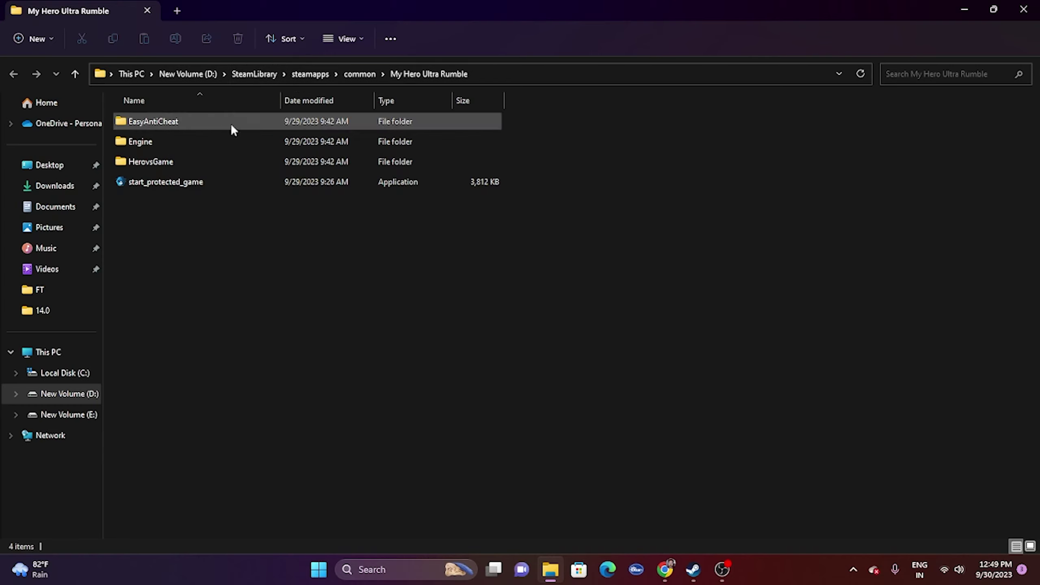
Look through the Binaries and Content subfolders inside the game's Engine folder
double_click(148, 141)
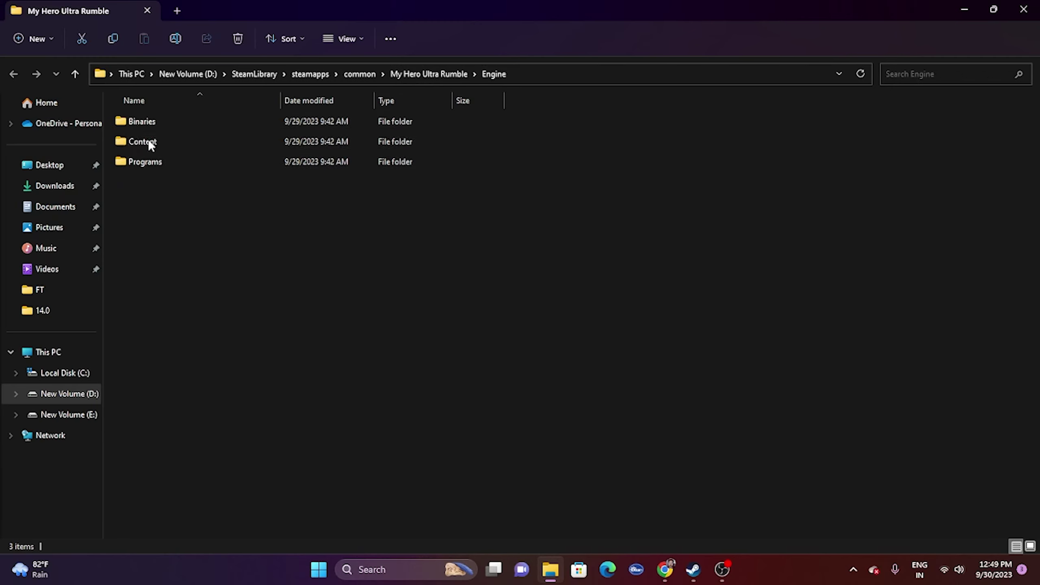
double_click(149, 123)
double_click(154, 141)
left_click(14, 74)
left_click(14, 74)
double_click(145, 142)
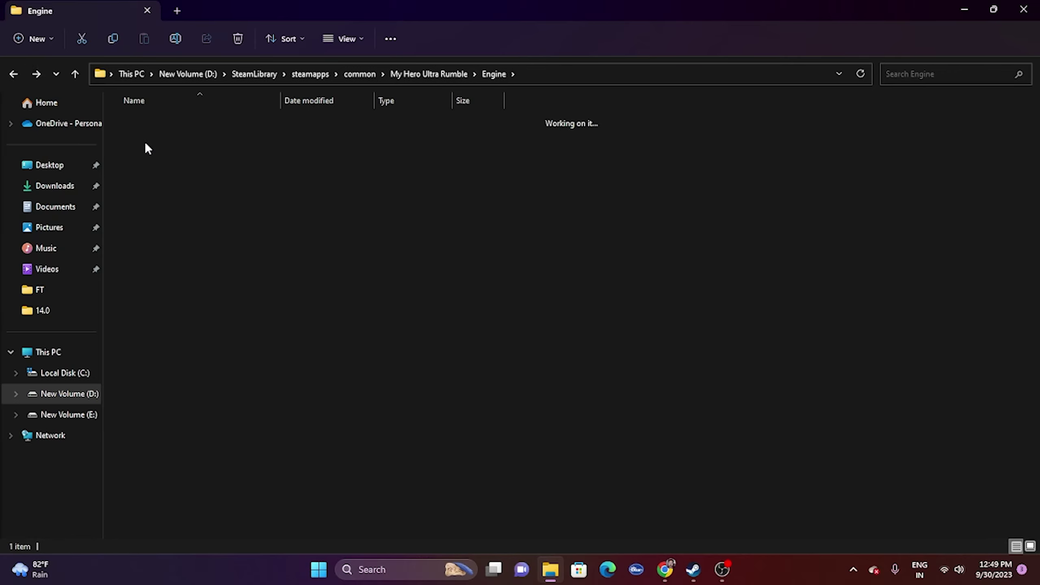
double_click(149, 119)
double_click(158, 117)
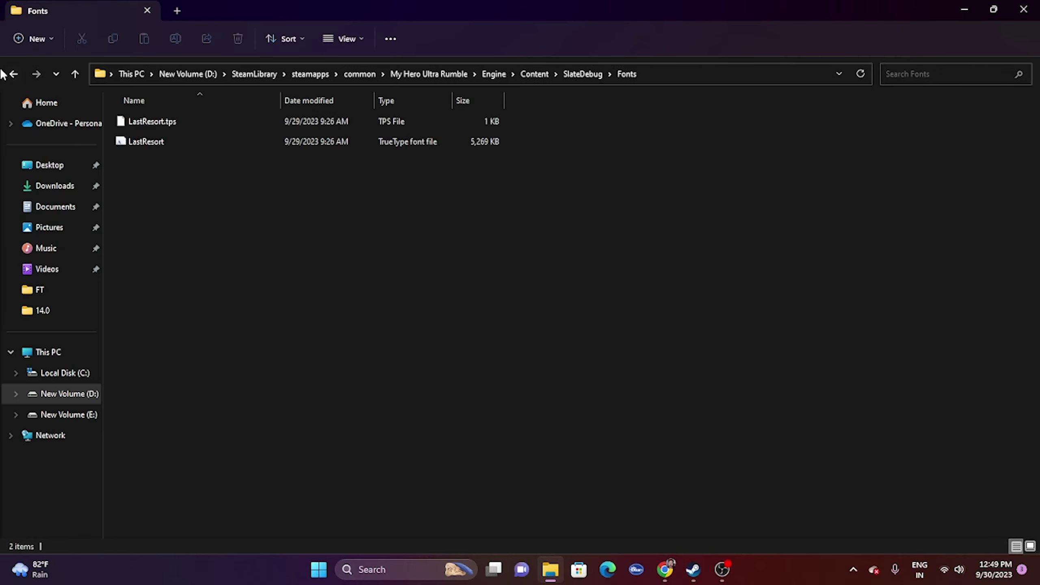
left_click(14, 74)
left_click(13, 74)
Look through the Programs subfolder of the Engine folder and return to Engine
double_click(166, 159)
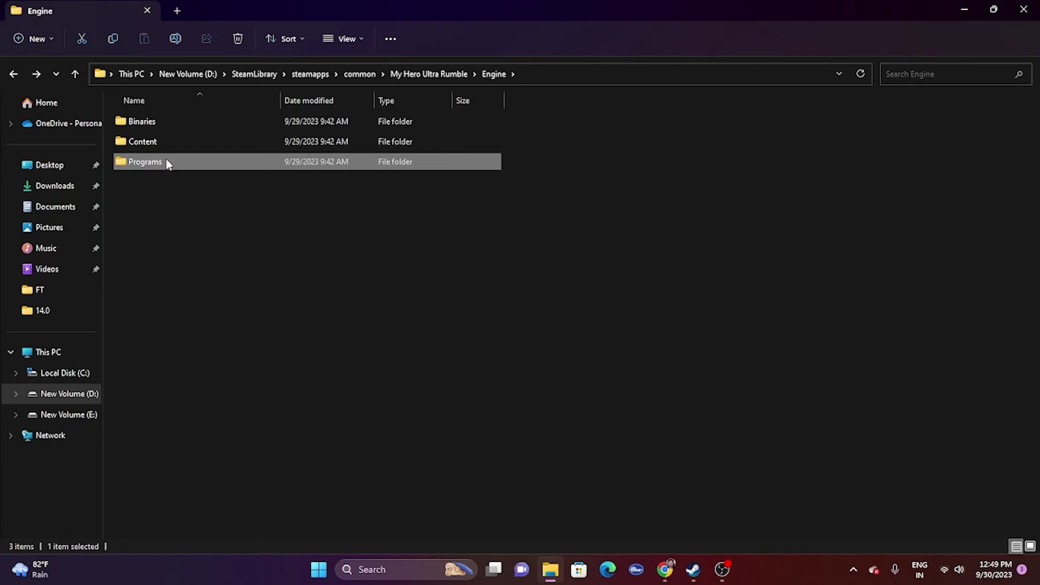
double_click(158, 122)
left_click(140, 123)
double_click(139, 120)
left_click(149, 118)
double_click(149, 119)
left_click(12, 74)
left_click(12, 74)
left_click(12, 74)
Check the ThirdParty and Win64 folders under Engine's Binaries and select the CrashReportClient application in Win64
double_click(181, 122)
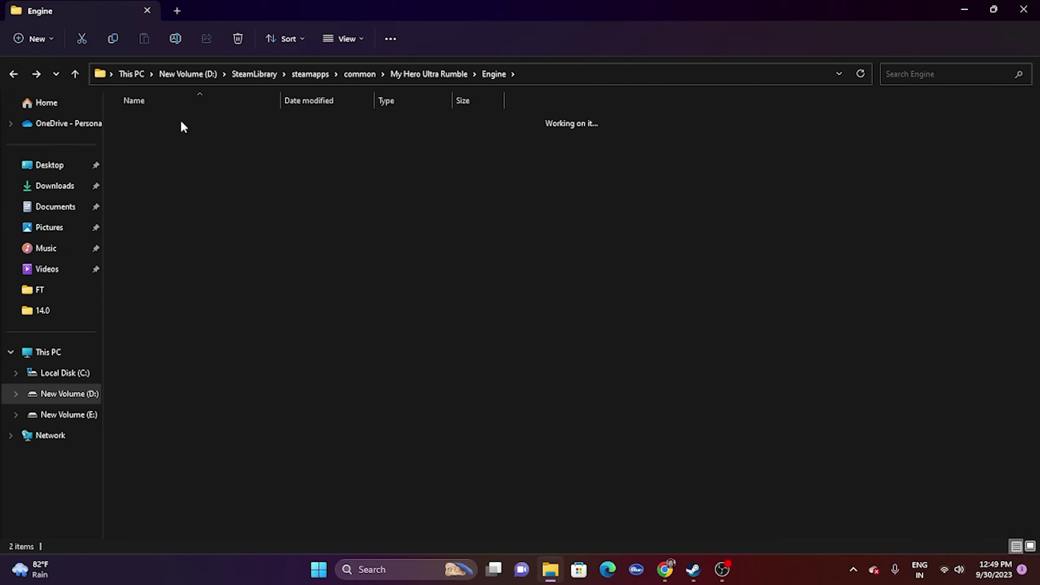
double_click(147, 120)
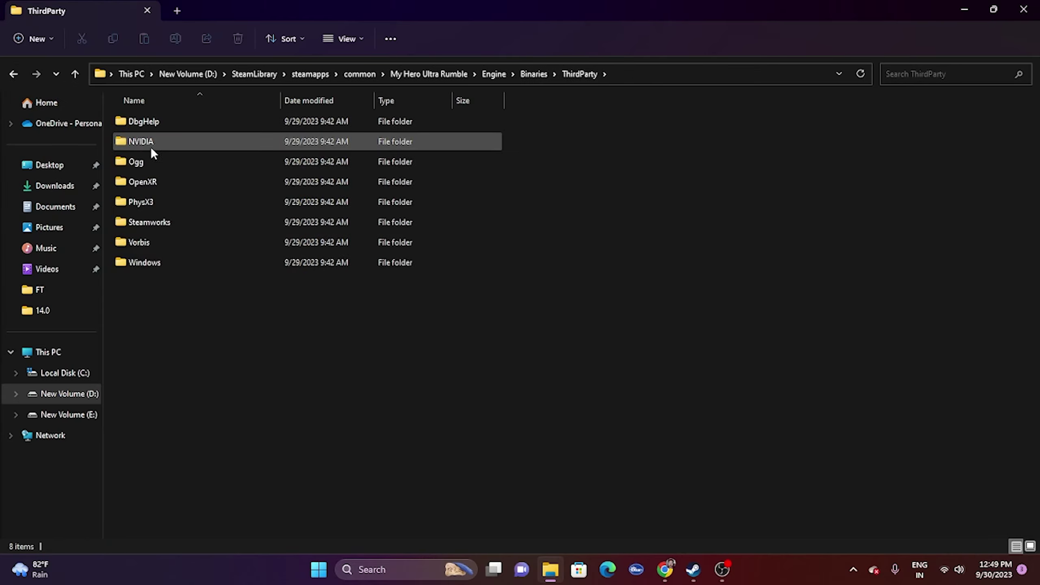
left_click(15, 75)
double_click(148, 140)
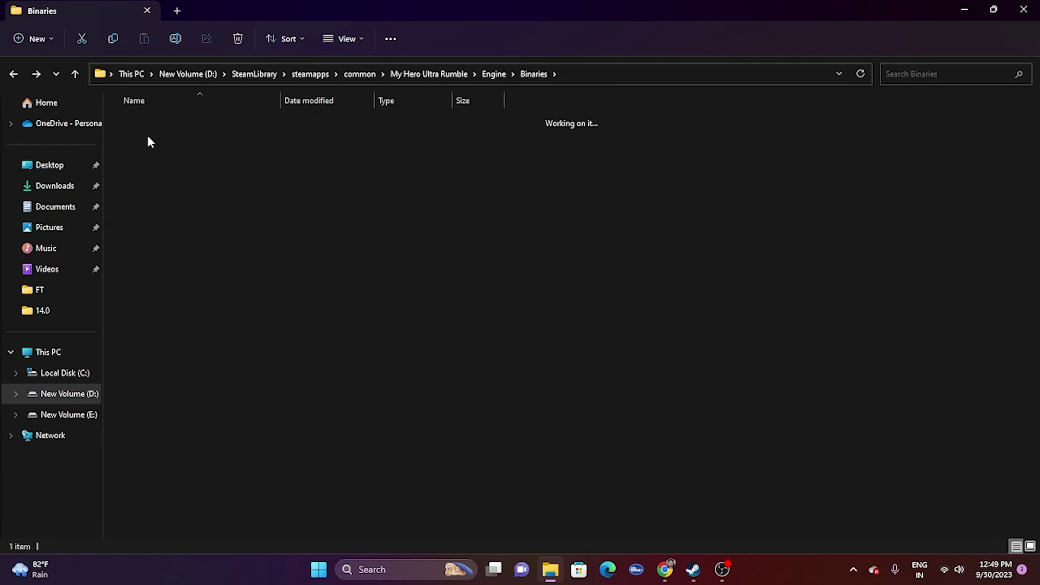
left_click(157, 120)
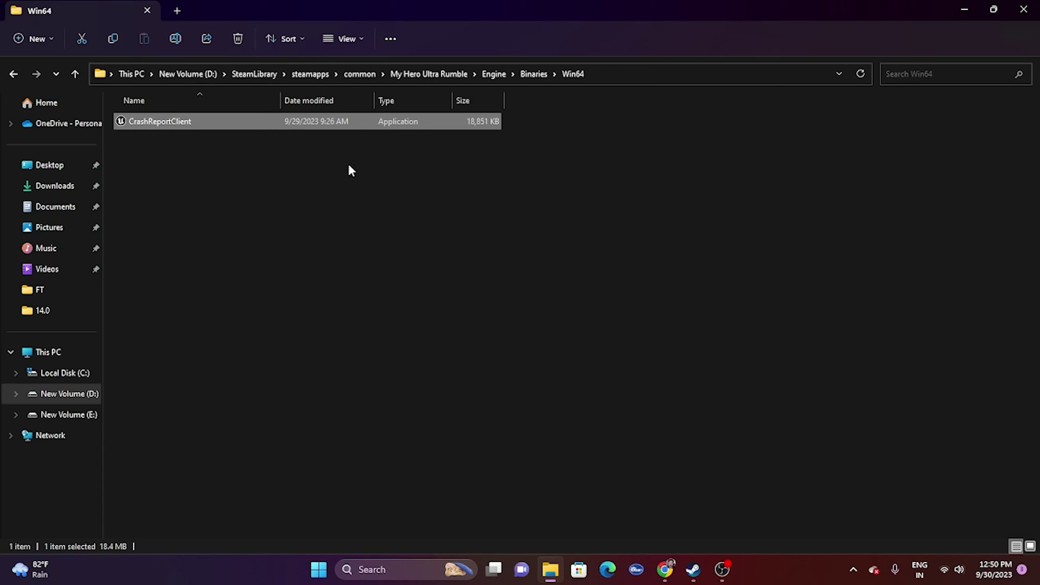
Close the game folder window and the game's properties, leaving Steam minimized
left_click(1026, 11)
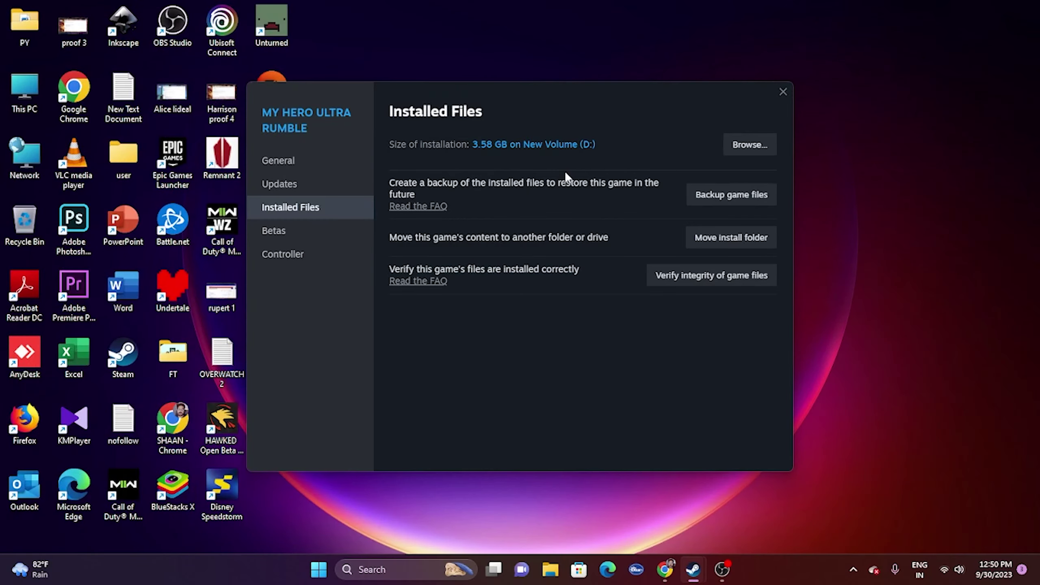
left_click(783, 92)
left_click(694, 569)
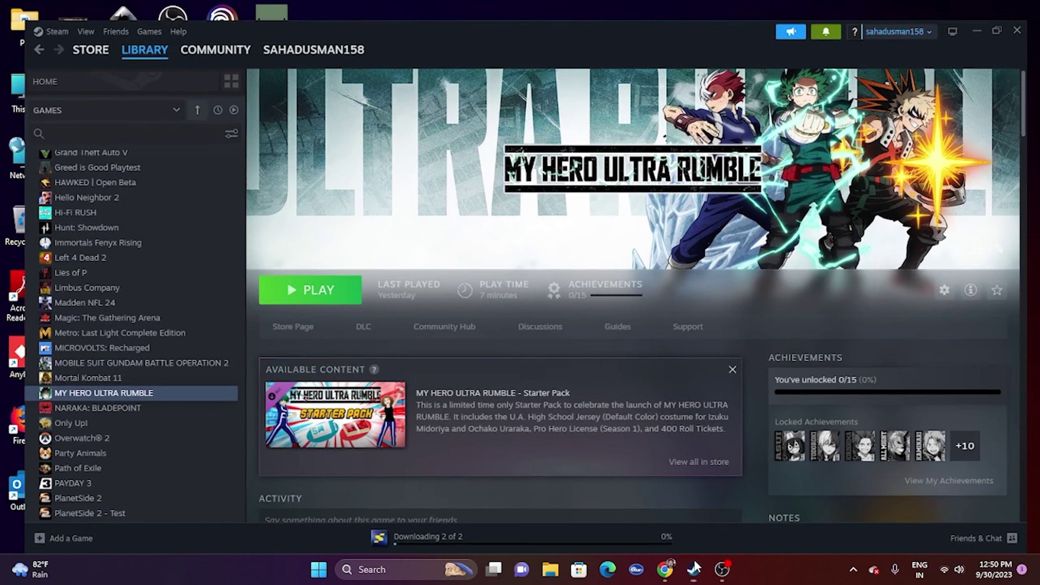
left_click(693, 569)
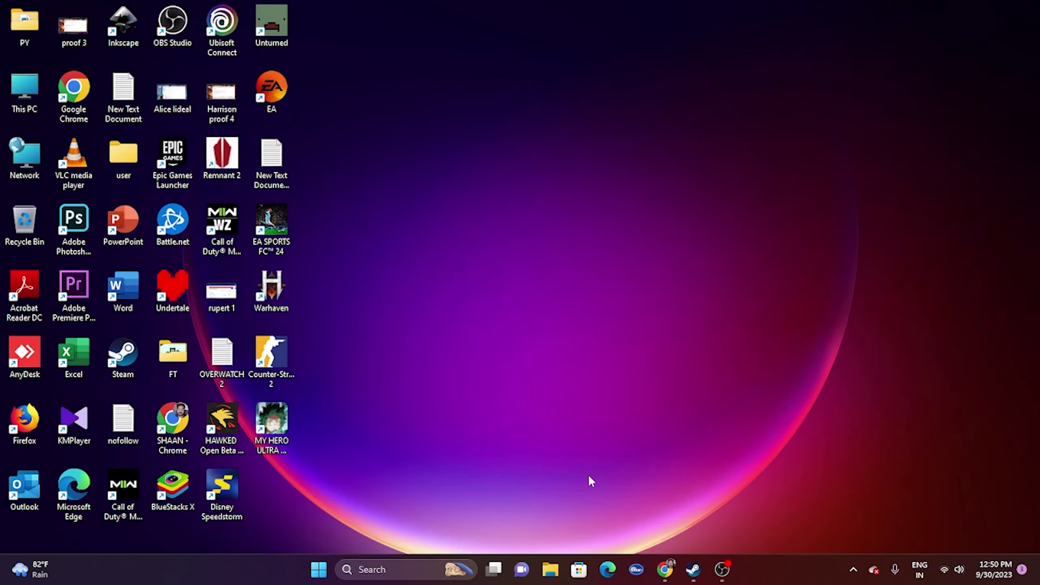
In File Explorer, go to SteamLibrary > steamapps > common on New Volume (D:) and open the My Hero Ultra Rumble folder
left_click(550, 572)
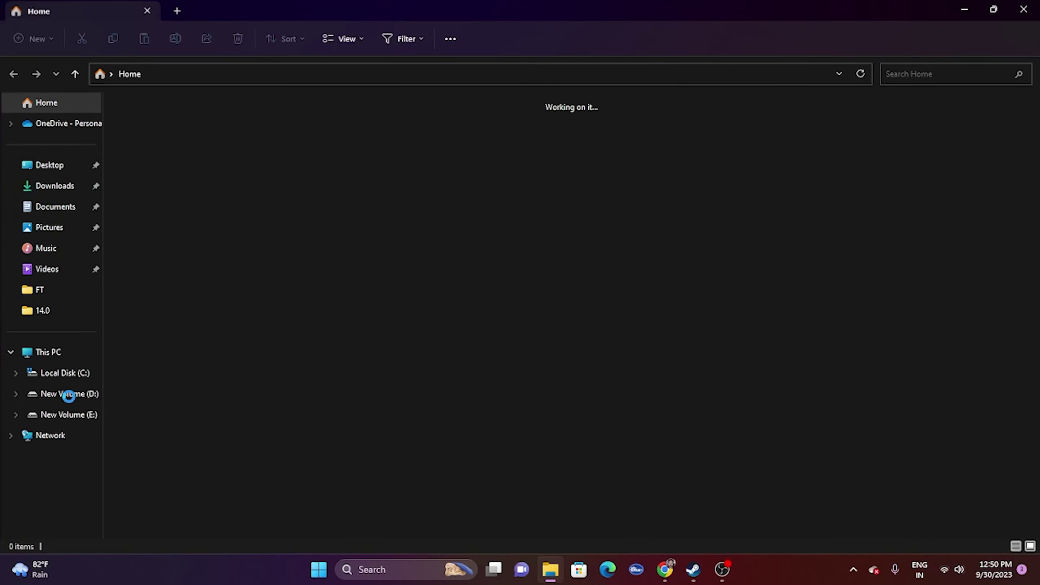
left_click(64, 355)
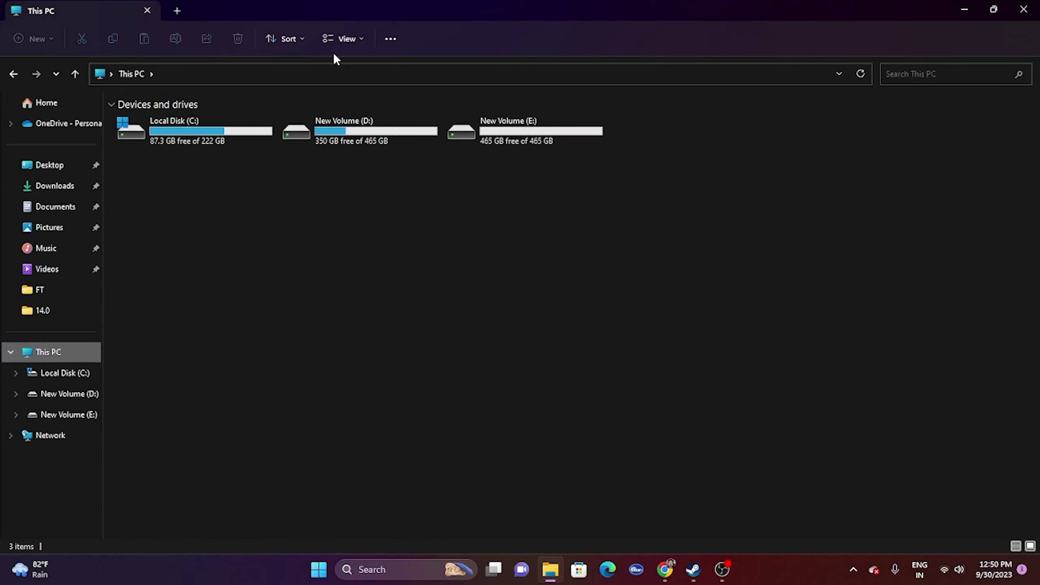
double_click(341, 127)
double_click(147, 143)
double_click(144, 123)
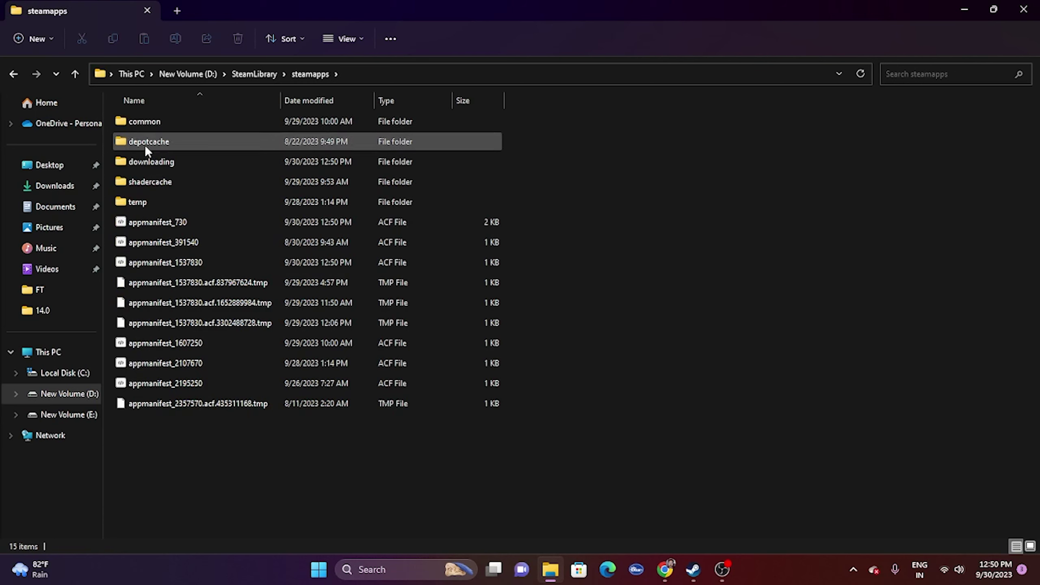
double_click(145, 122)
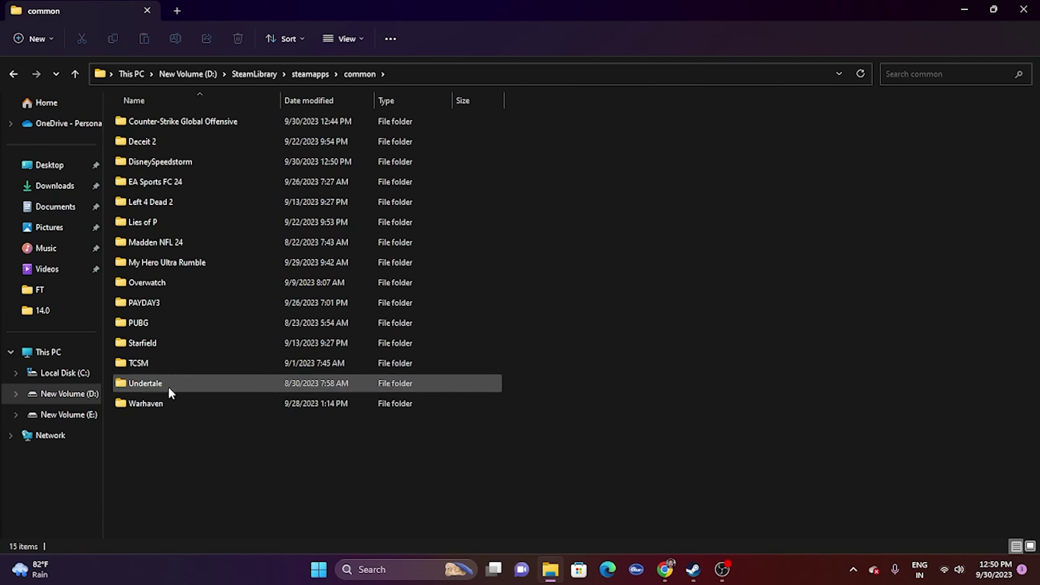
double_click(189, 265)
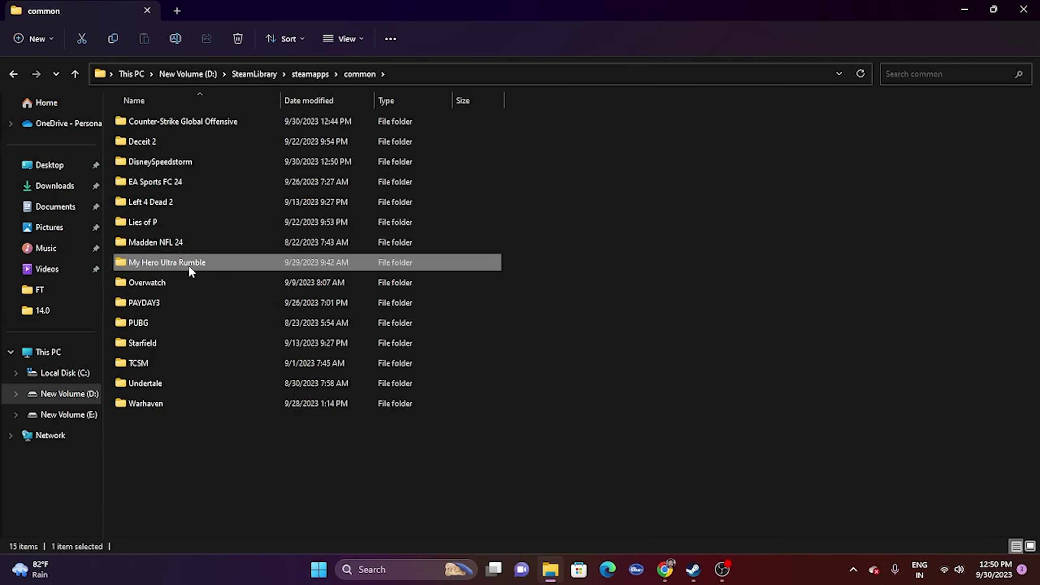
Open the Win64 folder under Engine > Binaries in the game folder
double_click(147, 141)
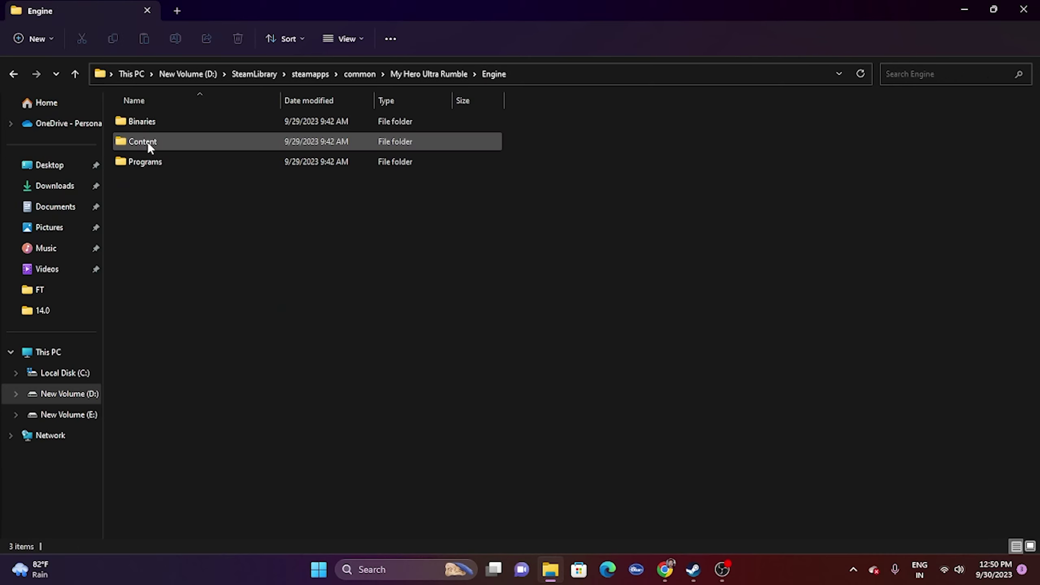
double_click(149, 125)
double_click(140, 144)
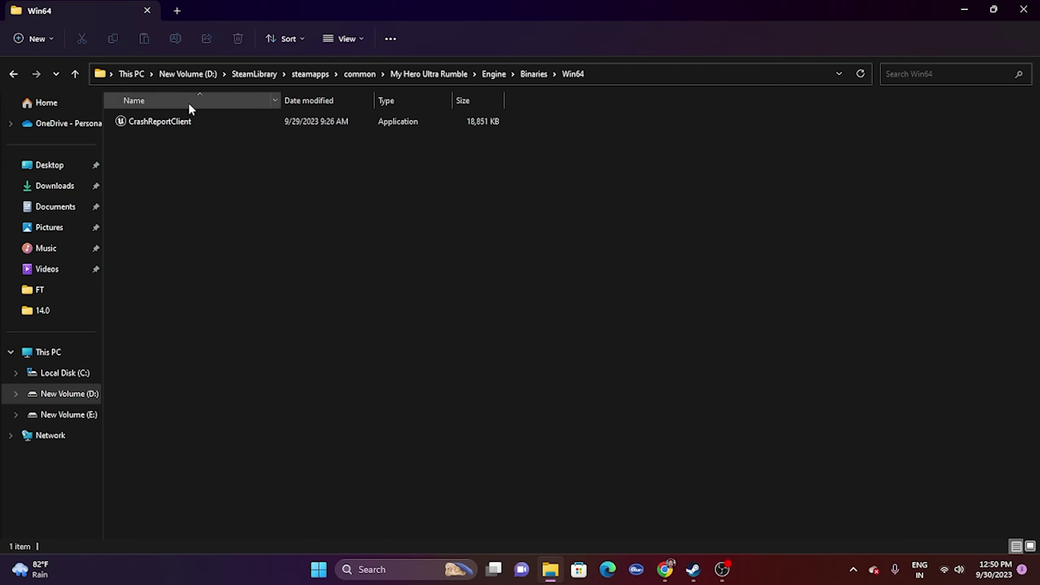
Set CrashReportClient to run as an administrator in its compatibility properties and save the change
right_click(165, 120)
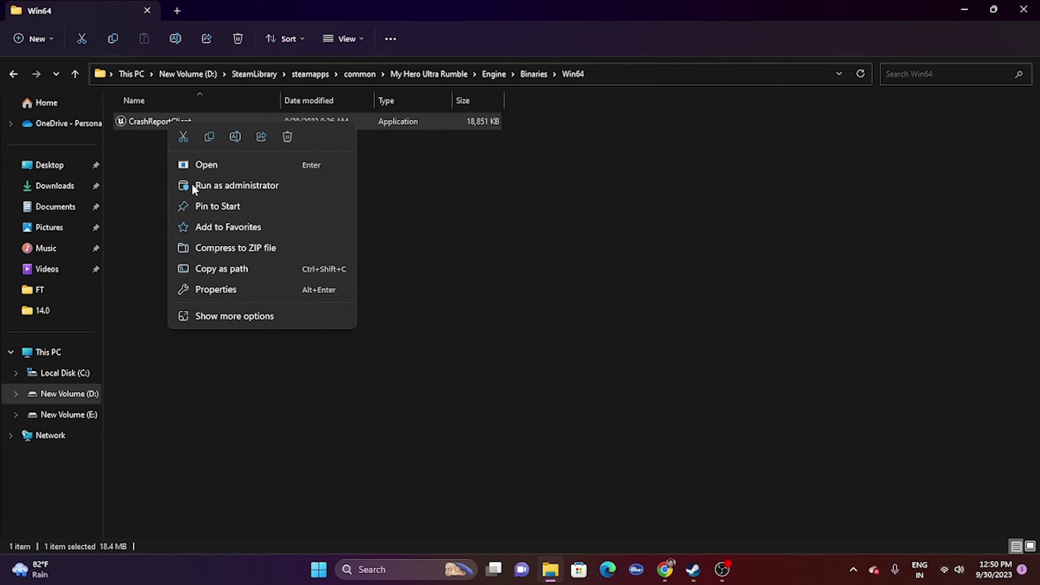
left_click(213, 315)
left_click(275, 544)
left_click(278, 223)
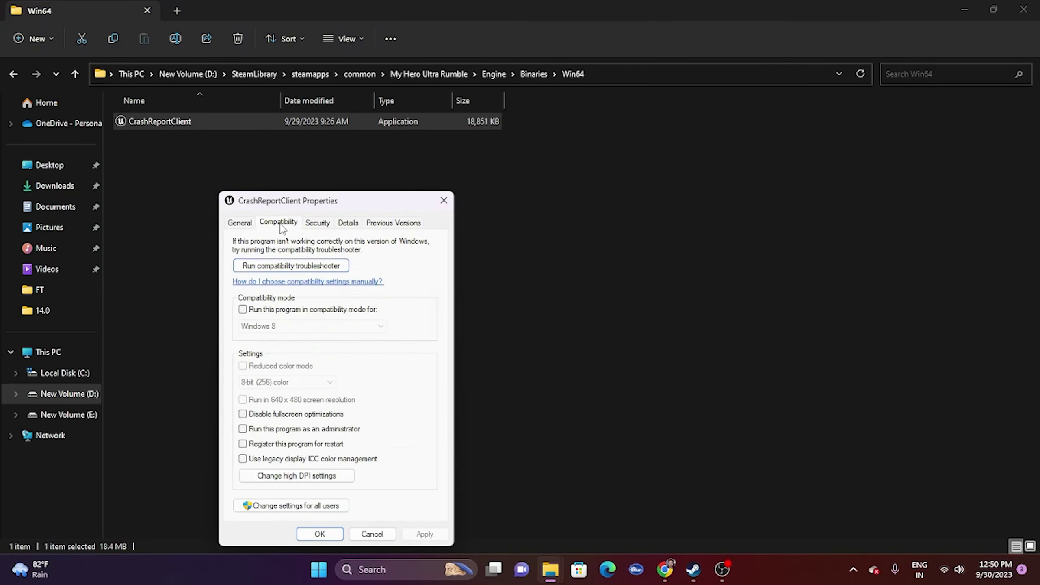
left_click_drag(350, 205, 434, 176)
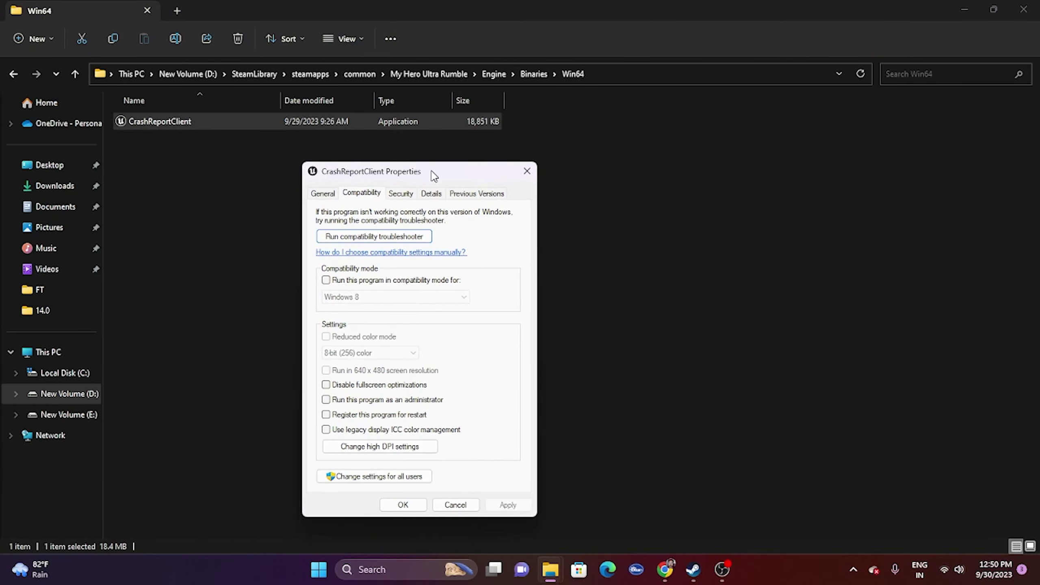
left_click(325, 400)
left_click(508, 504)
left_click(403, 504)
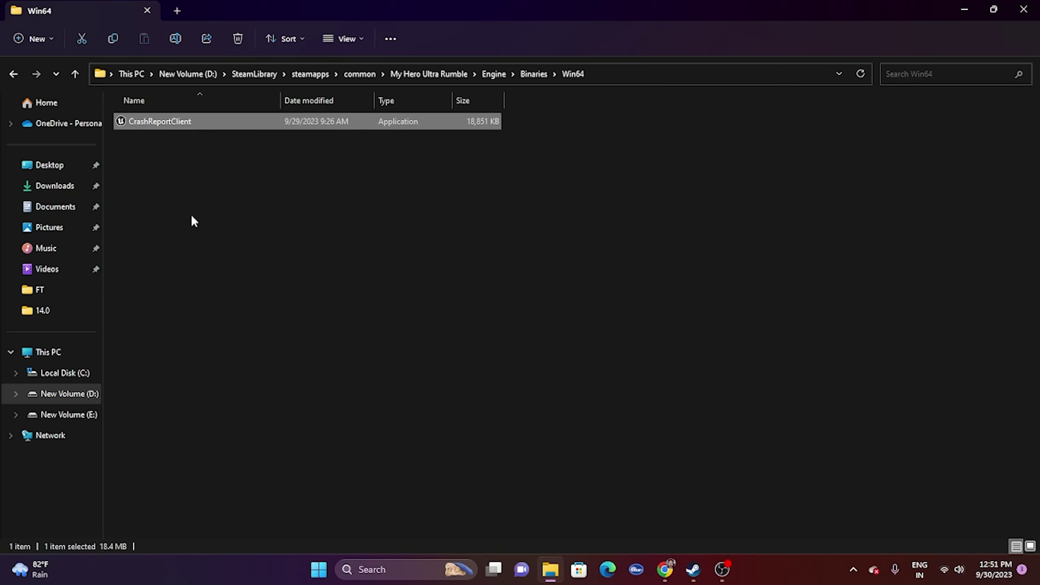
Reopen CrashReportClient's compatibility properties and enable compatibility mode for Windows 7
right_click(177, 127)
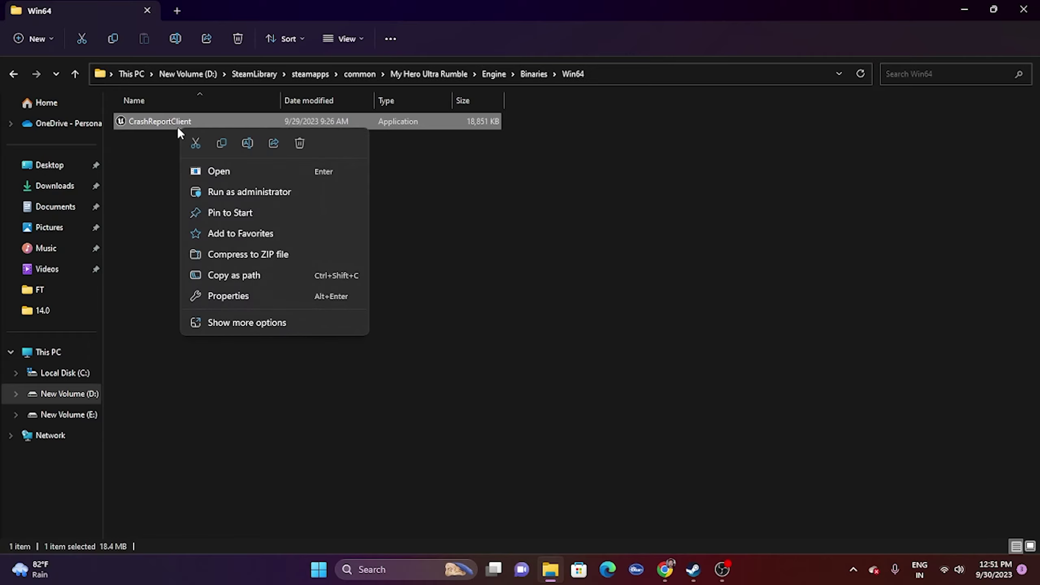
left_click(216, 319)
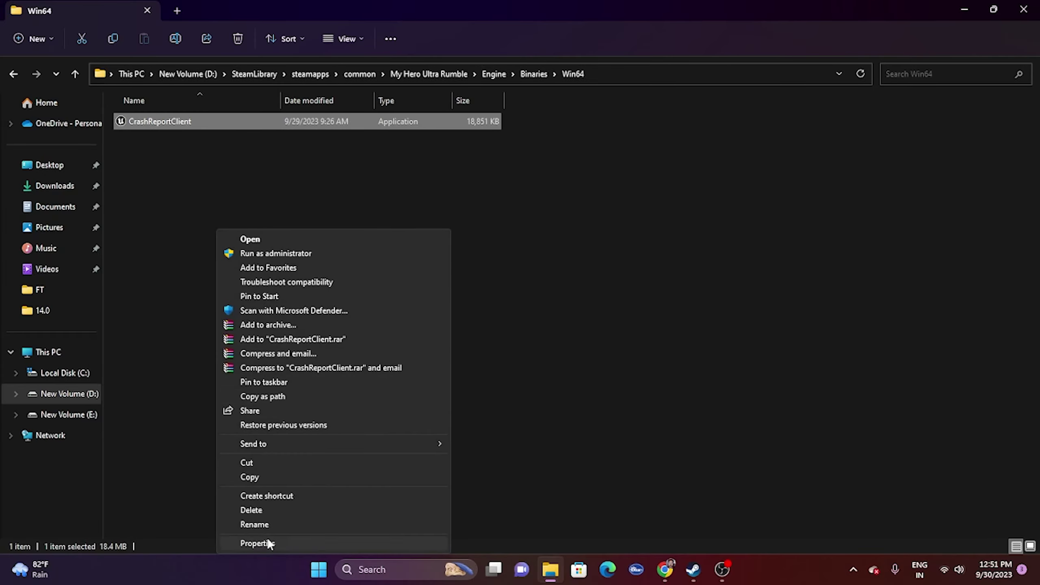
left_click(237, 543)
left_click(282, 225)
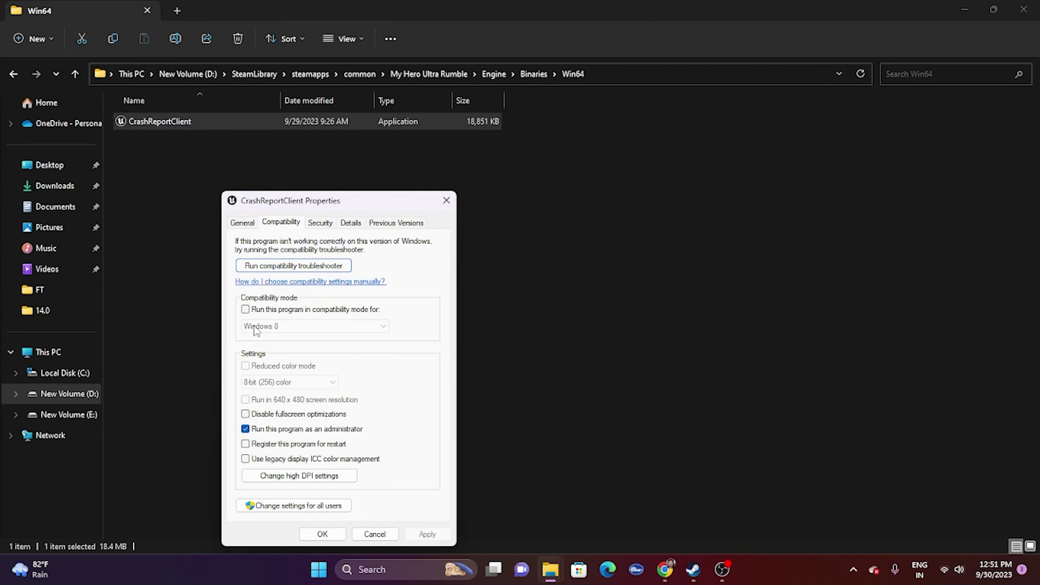
left_click(246, 310)
left_click(384, 326)
left_click(295, 366)
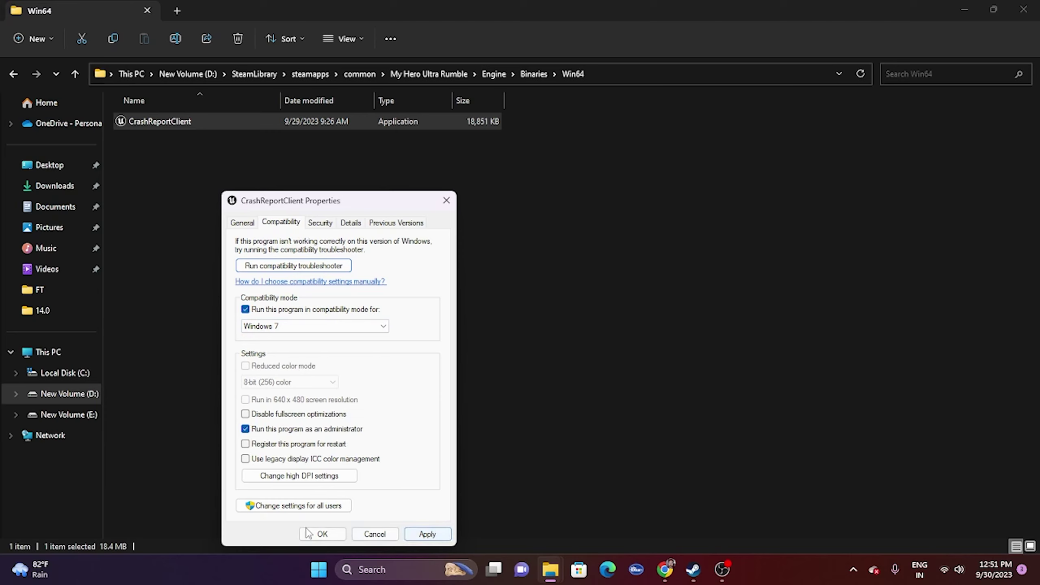
Change CrashReportClient's compatibility mode to Windows 8 and apply the setting
left_click(288, 332)
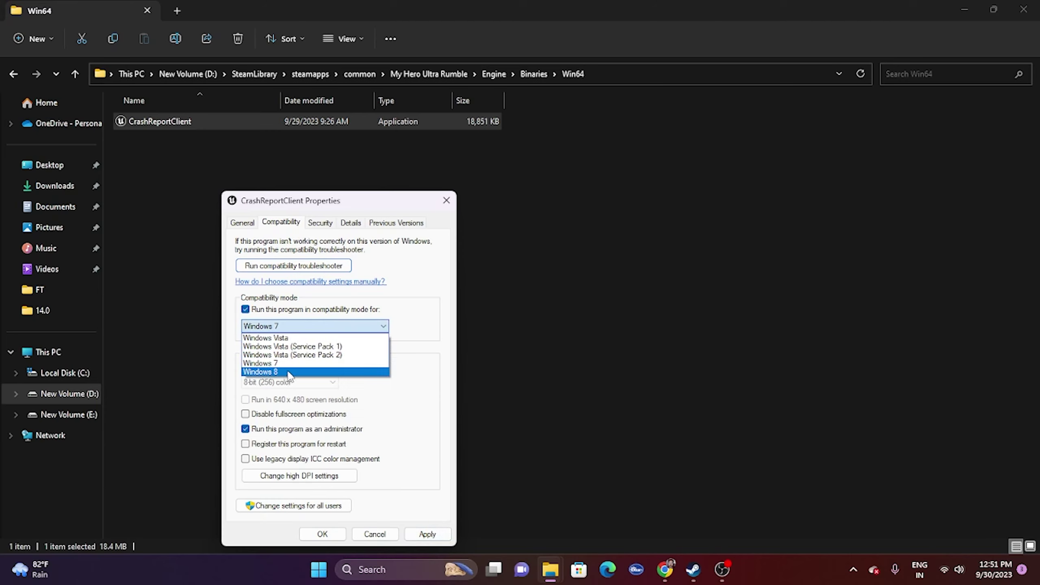
left_click(288, 371)
left_click(426, 535)
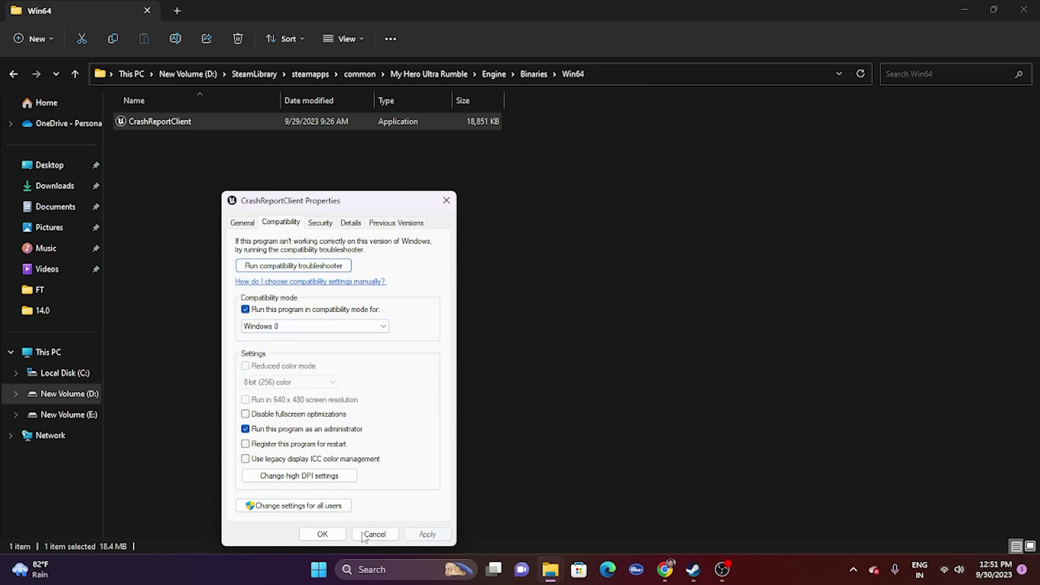
Confirm CrashReportClient's compatibility properties, close the Win64 folder and return to Steam
left_click(323, 535)
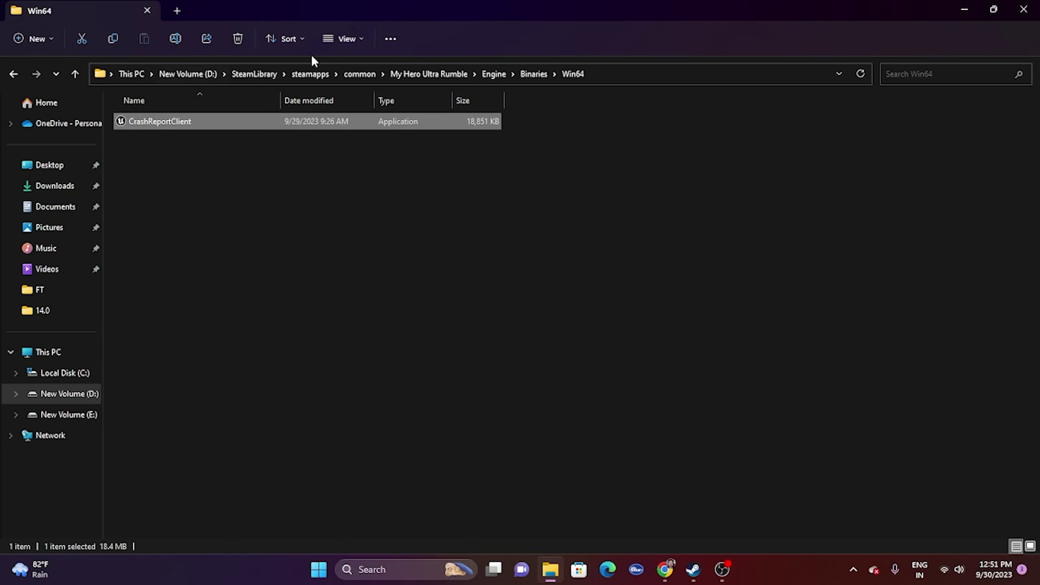
left_click(1024, 8)
left_click(697, 575)
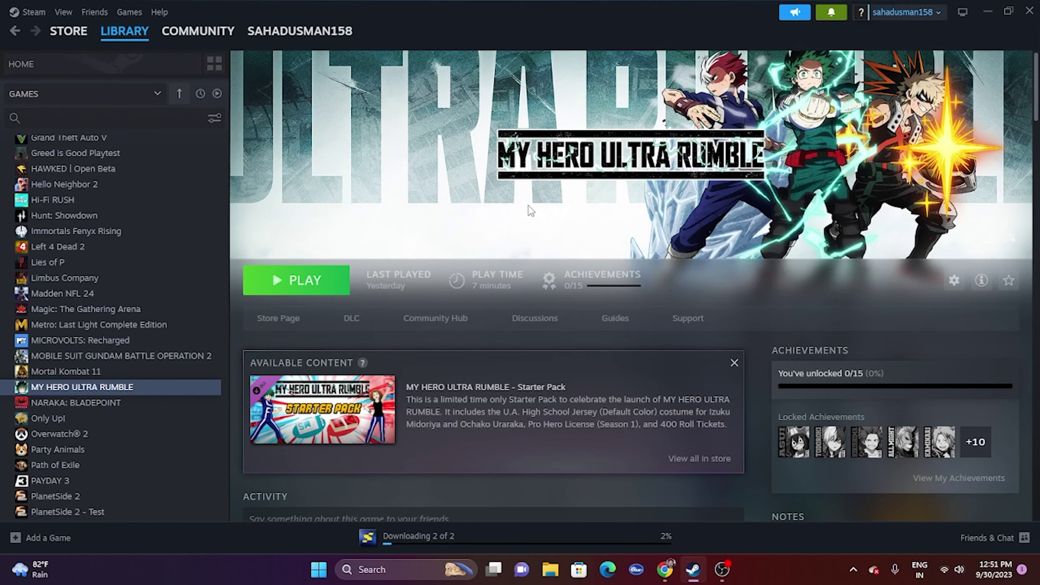
Open the Date & time page in Windows Settings and check the automatic time and time zone options
left_click(994, 13)
left_click(378, 570)
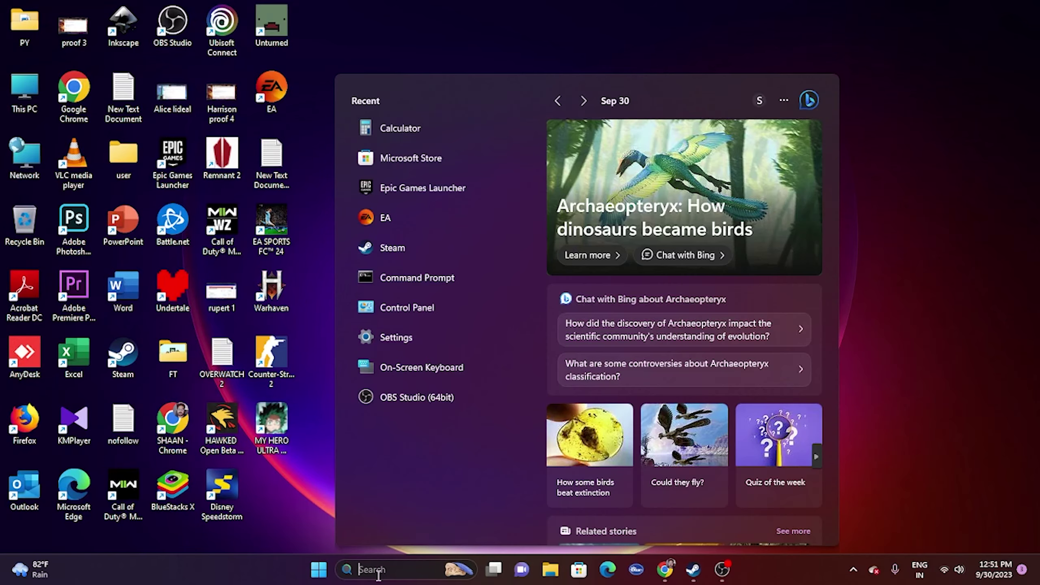
left_click(394, 337)
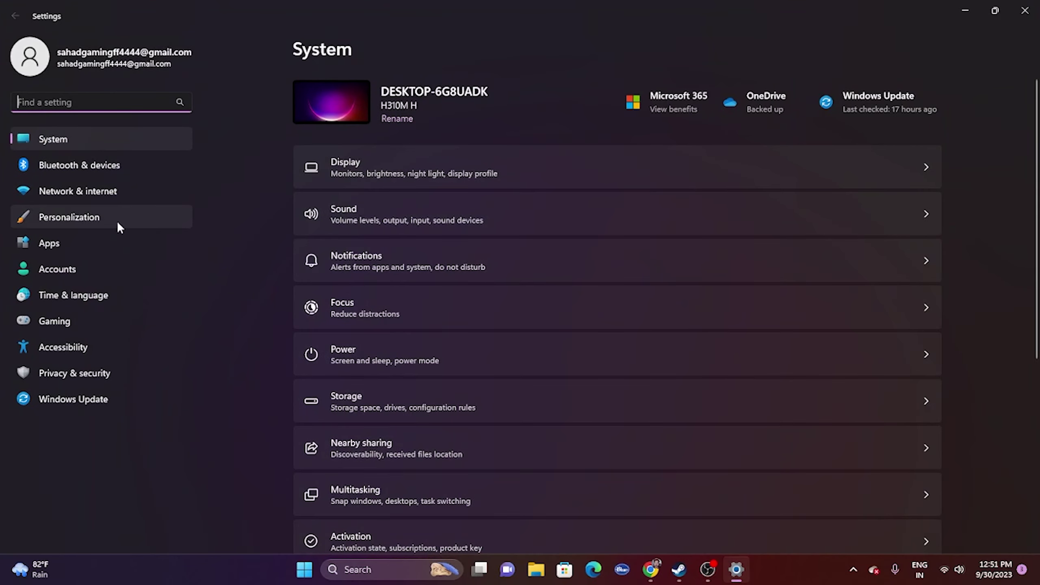
left_click(49, 302)
left_click(358, 145)
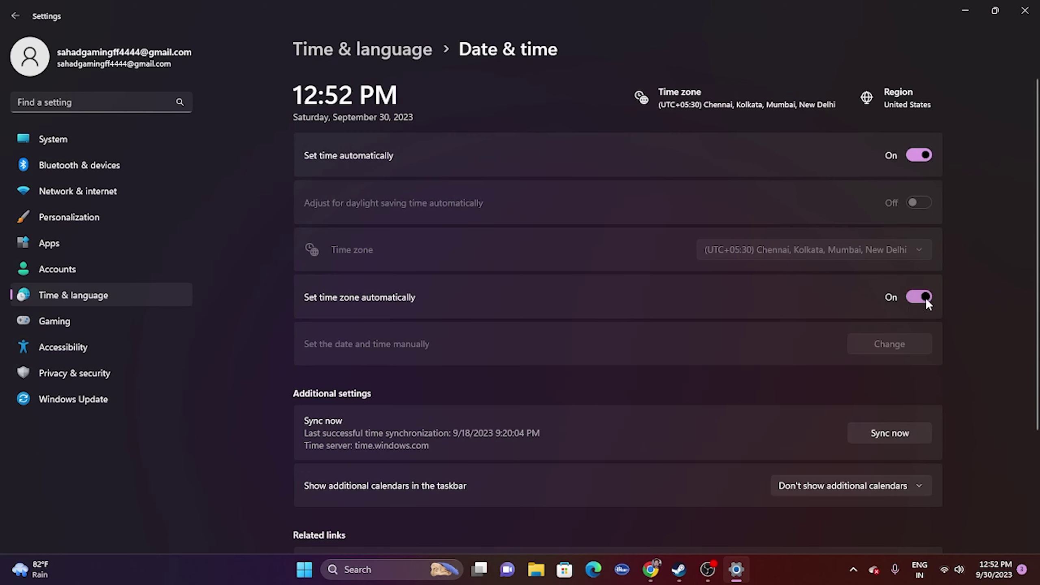
Check the Country or region setting under Language & region, leave the choice as it is and close Settings
left_click(15, 16)
left_click(345, 190)
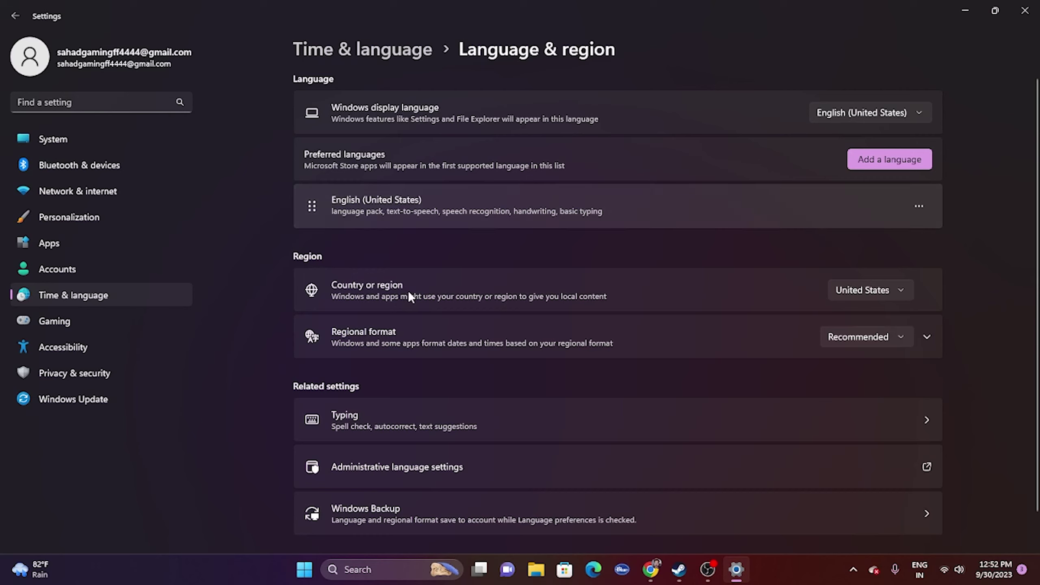
left_click(897, 288)
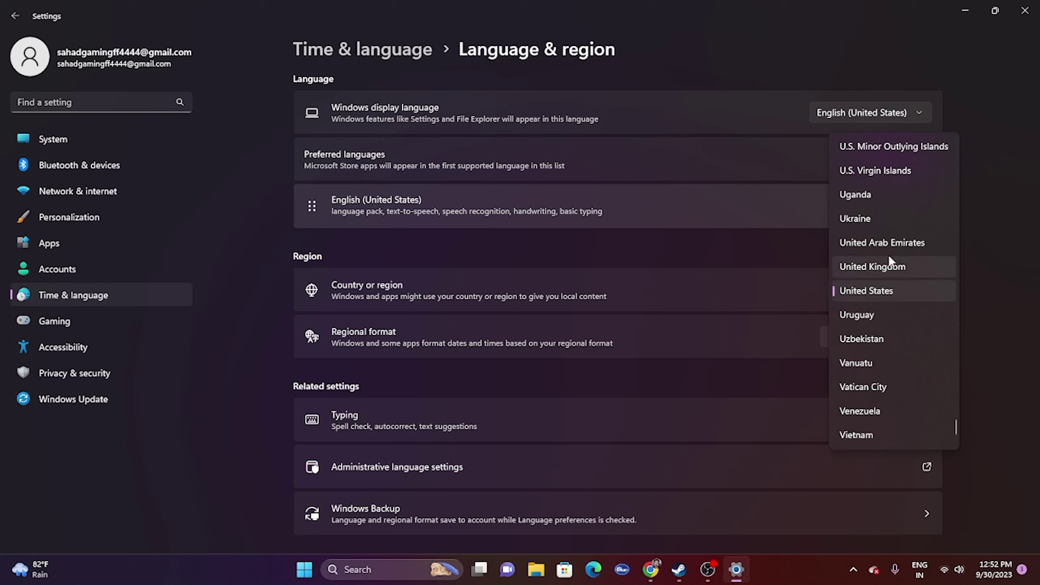
left_click(1017, 294)
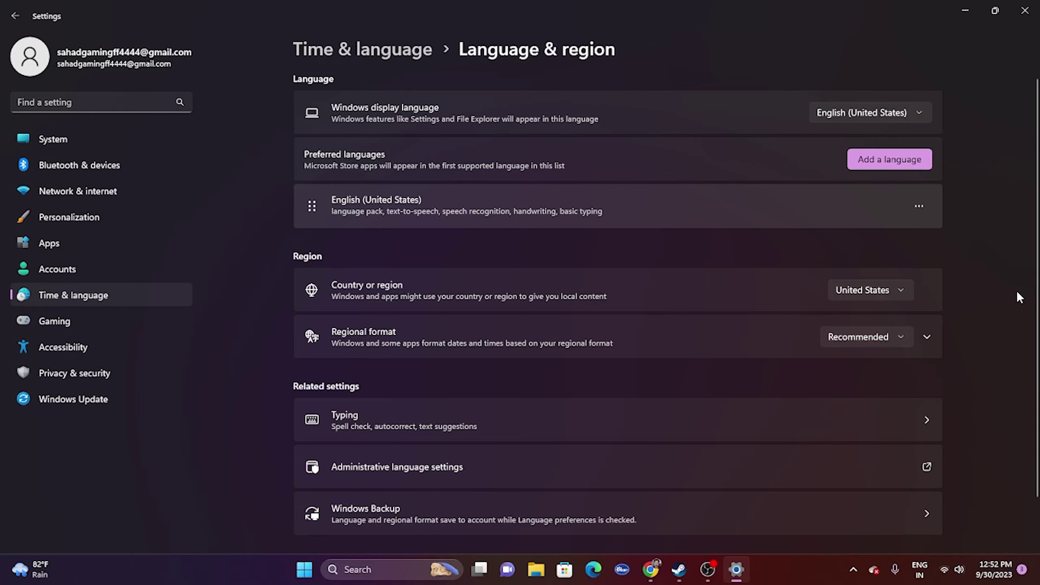
left_click(1026, 11)
Look in the My Games folder under Documents for a game save folder, and close File Explorer
left_click(693, 570)
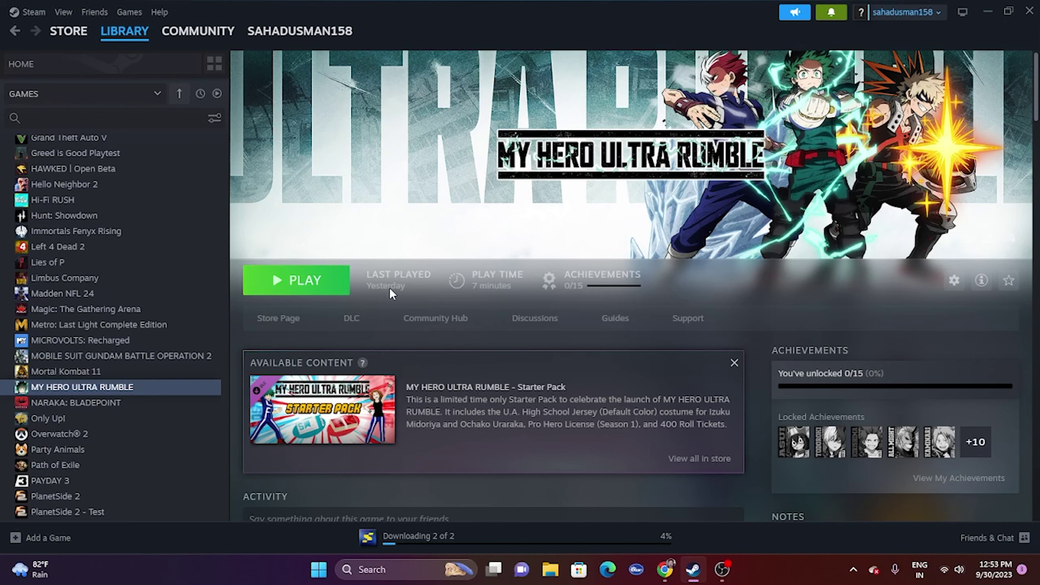
left_click(551, 571)
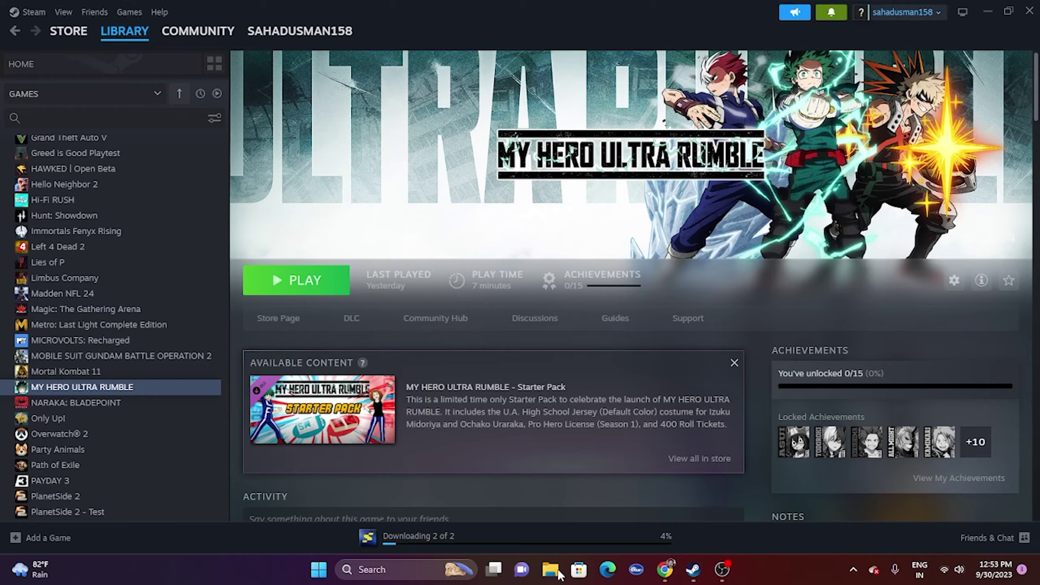
left_click(64, 354)
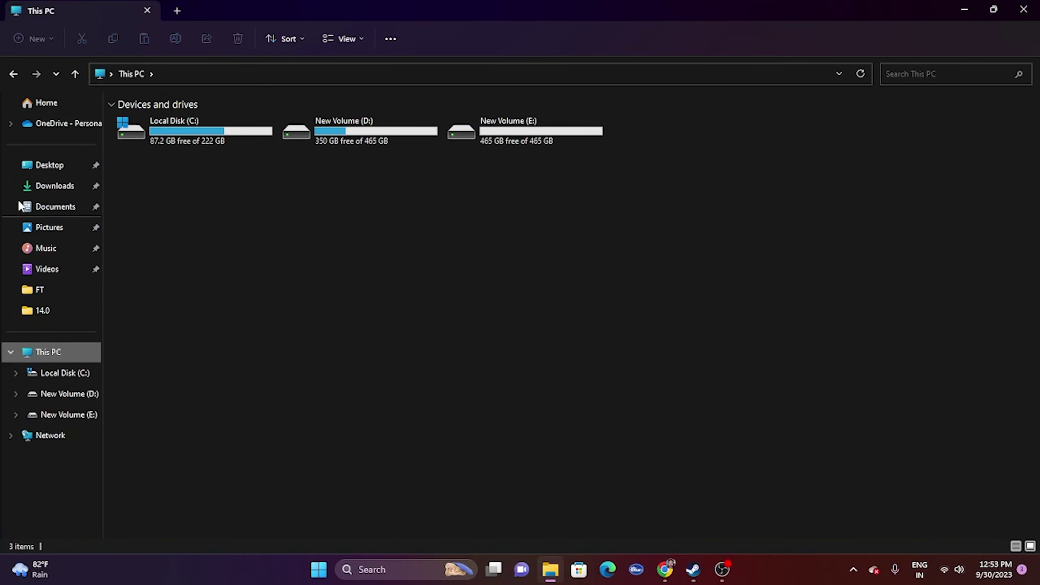
left_click(66, 210)
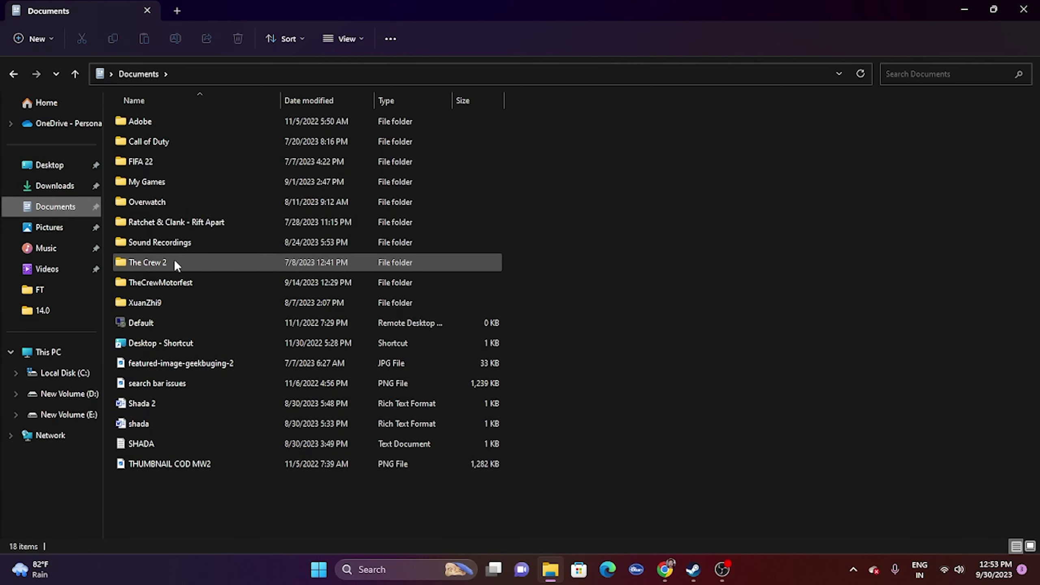
double_click(147, 183)
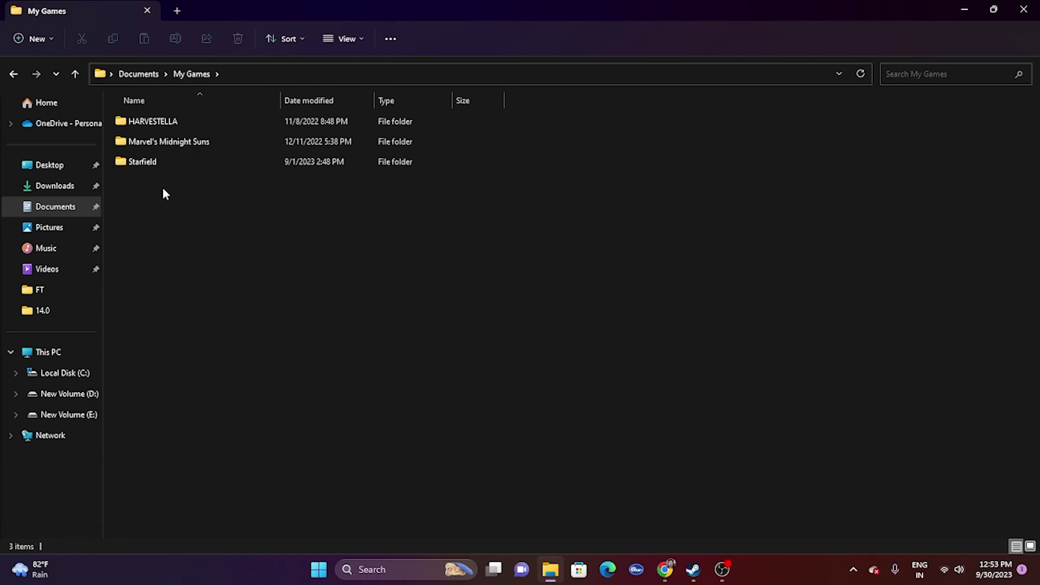
left_click(1024, 9)
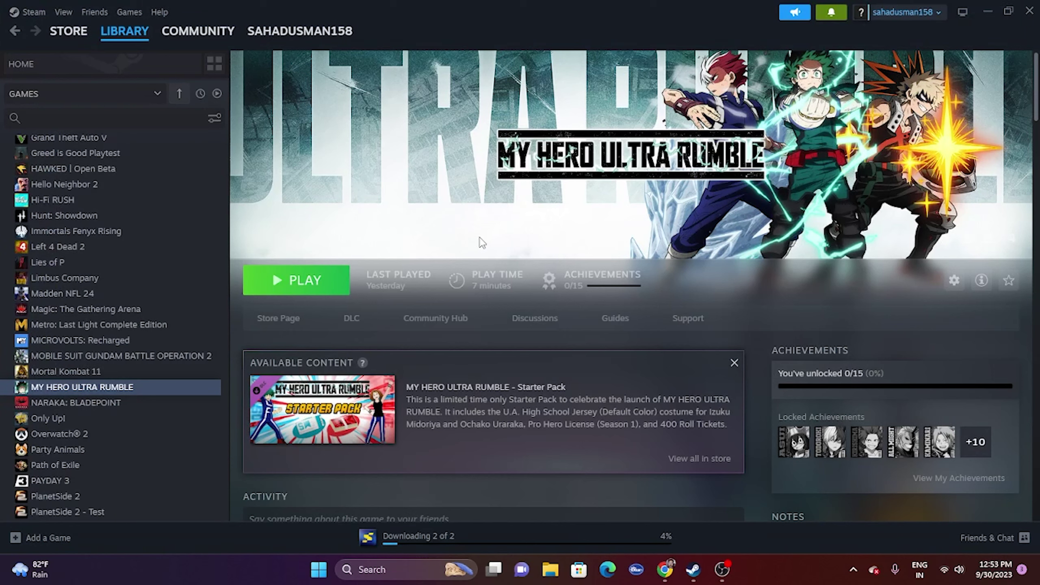
Open the list of apps allowed through Windows Defender Firewall from Control Panel
left_click(988, 13)
left_click(402, 568)
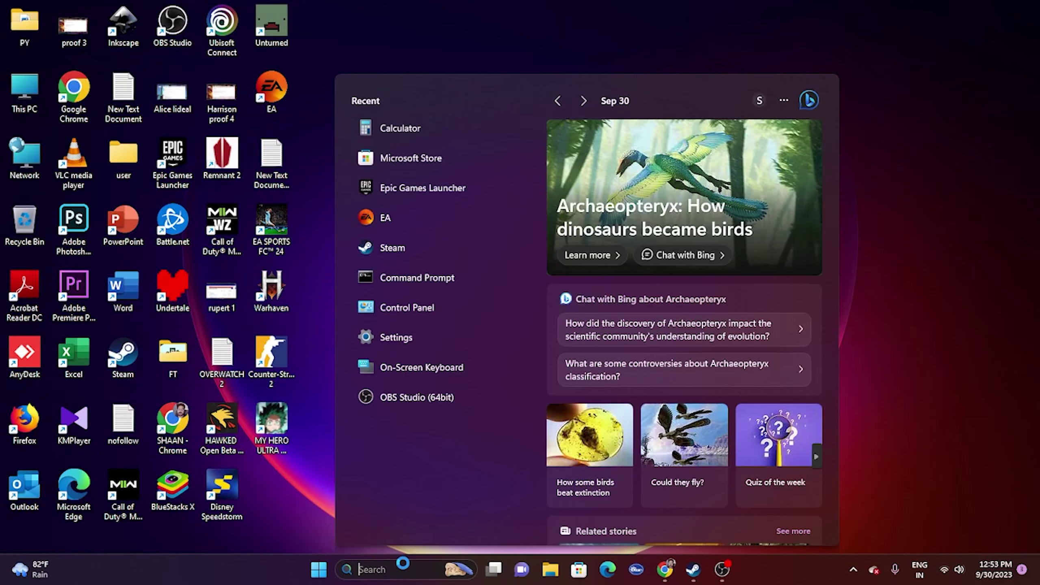
left_click(399, 306)
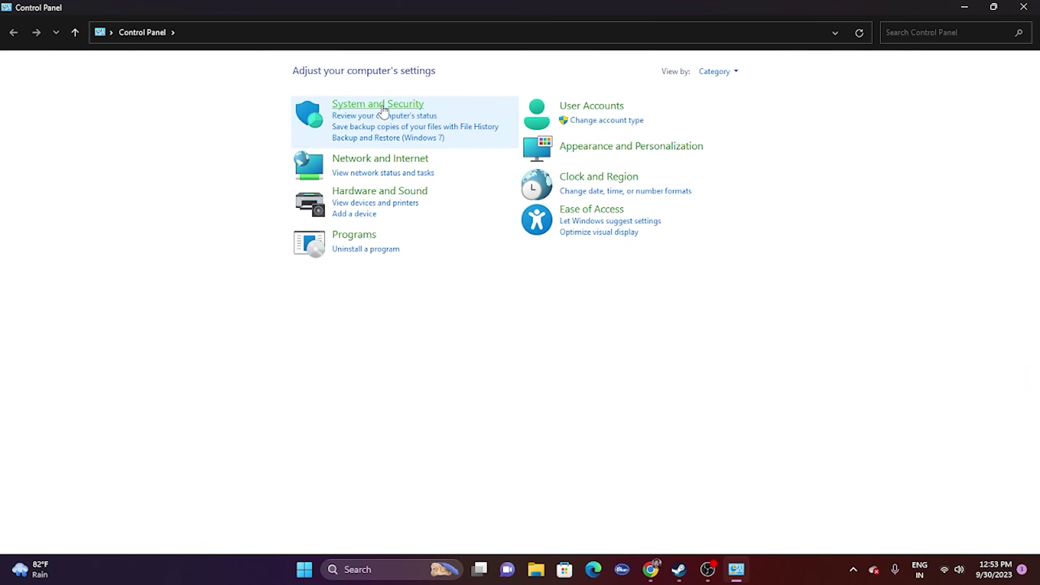
left_click(382, 105)
left_click(257, 116)
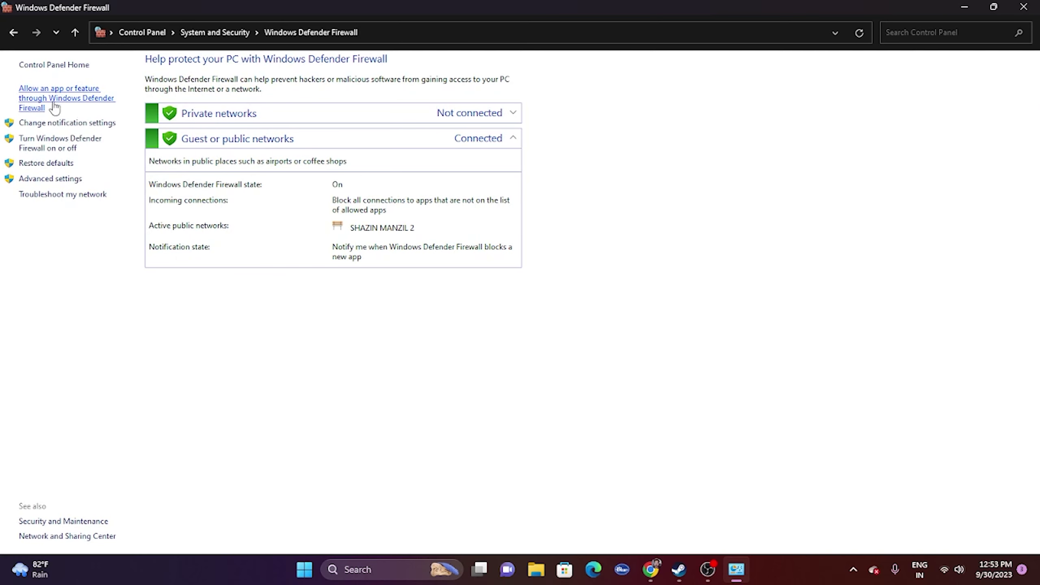
left_click(42, 107)
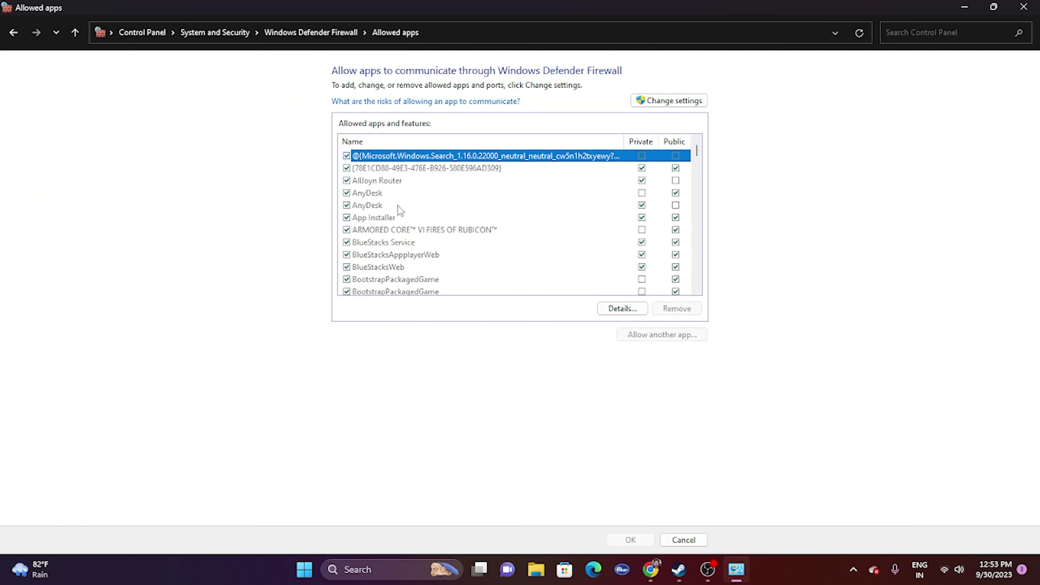
Look through the allowed apps and features for MY HERO ULTRA RUMBLE and check its private and public network access
scroll(447, 195, "down", 2)
scroll(447, 195, "down", 7)
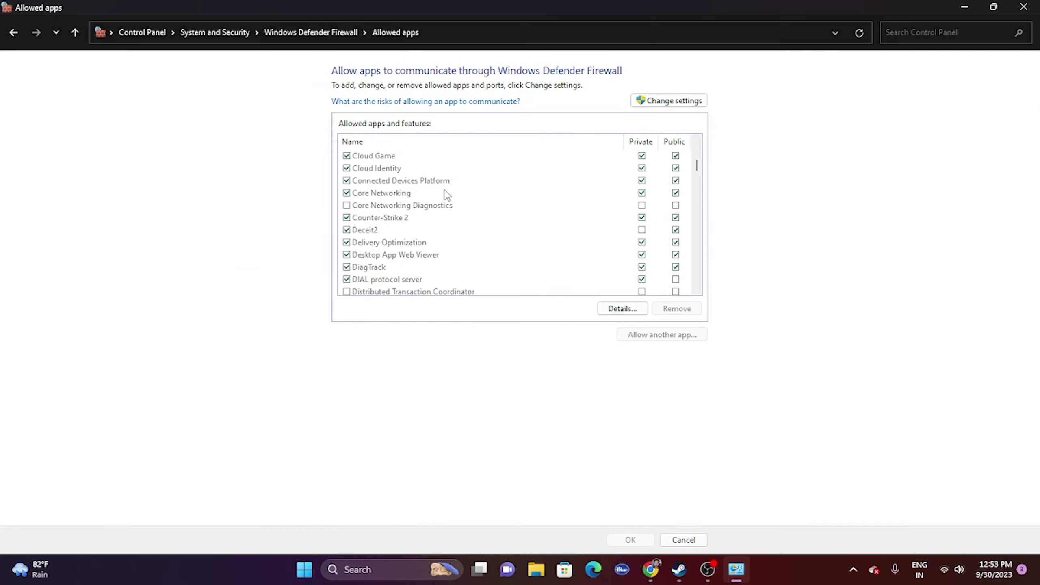
scroll(448, 195, "down", 2)
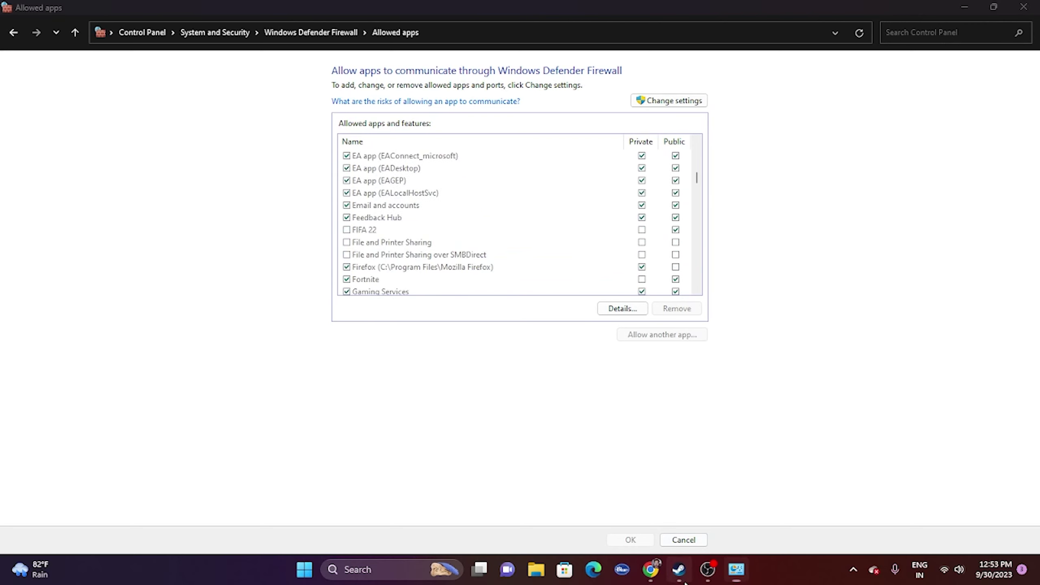
left_click(680, 572)
left_click(680, 572)
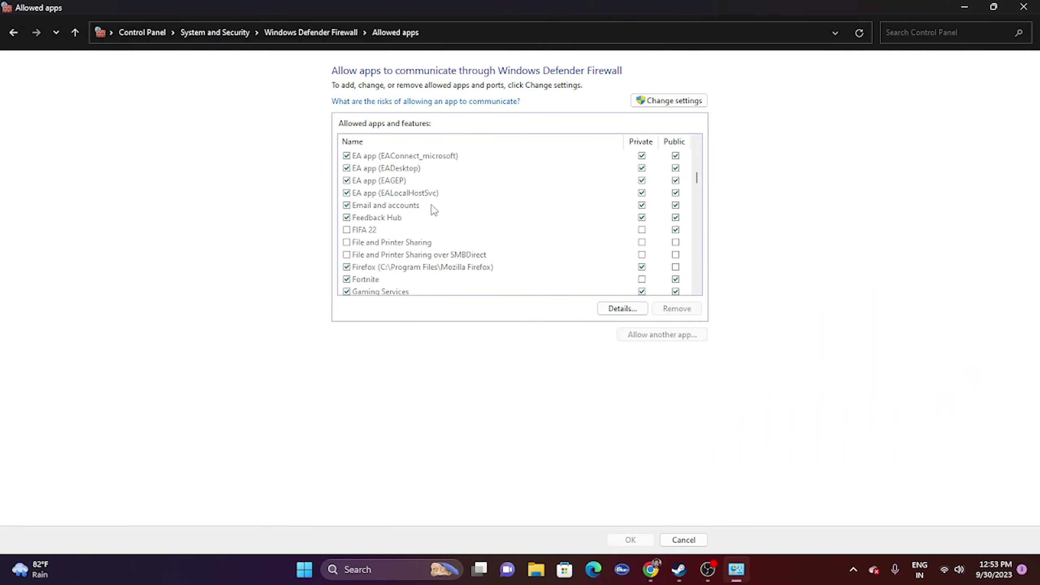
scroll(435, 210, "down", 2)
scroll(436, 210, "down", 7)
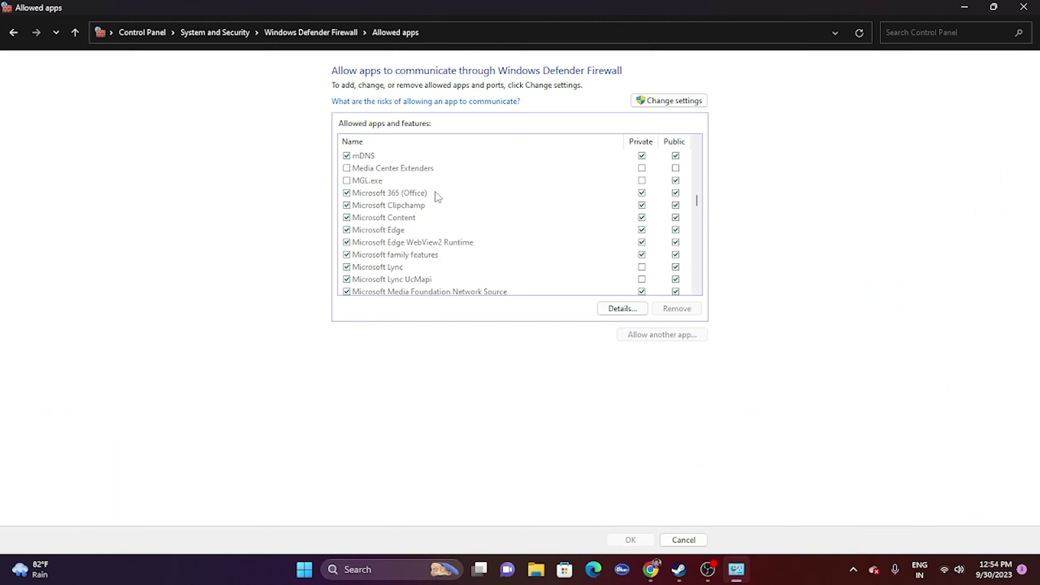
scroll(442, 183, "down", 1)
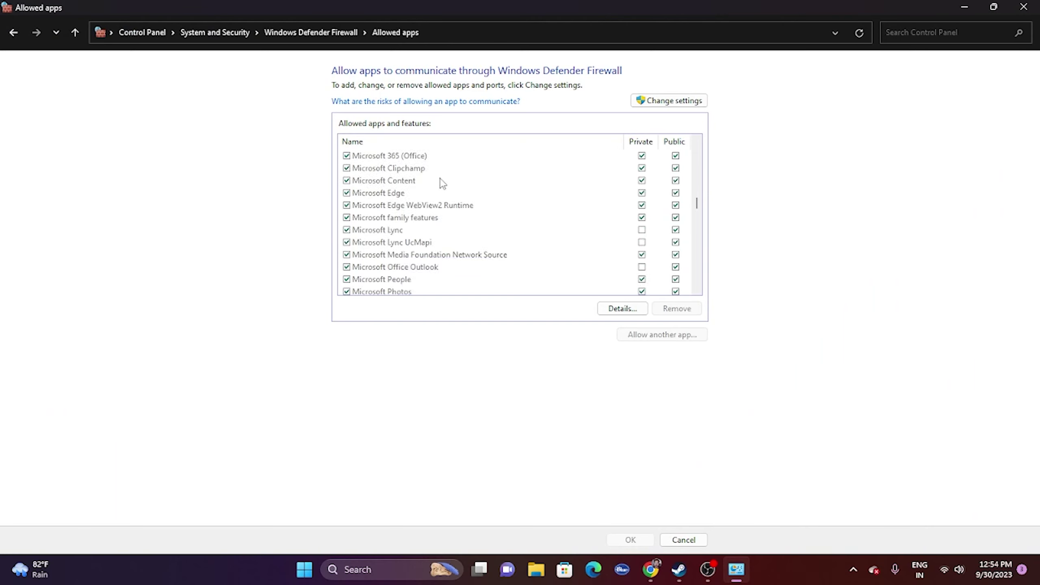
scroll(443, 182, "down", 1)
scroll(443, 183, "down", 3)
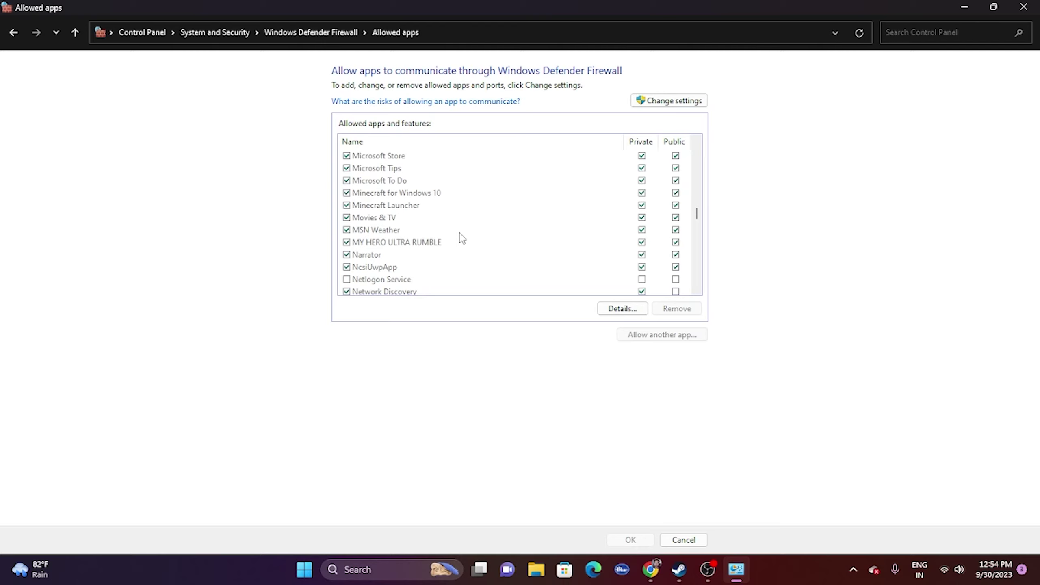
Start allowing another app through the firewall and browse to SteamLibrary > steamapps > common > My Hero Ultra Rumble on drive D:
left_click(669, 102)
left_click(652, 336)
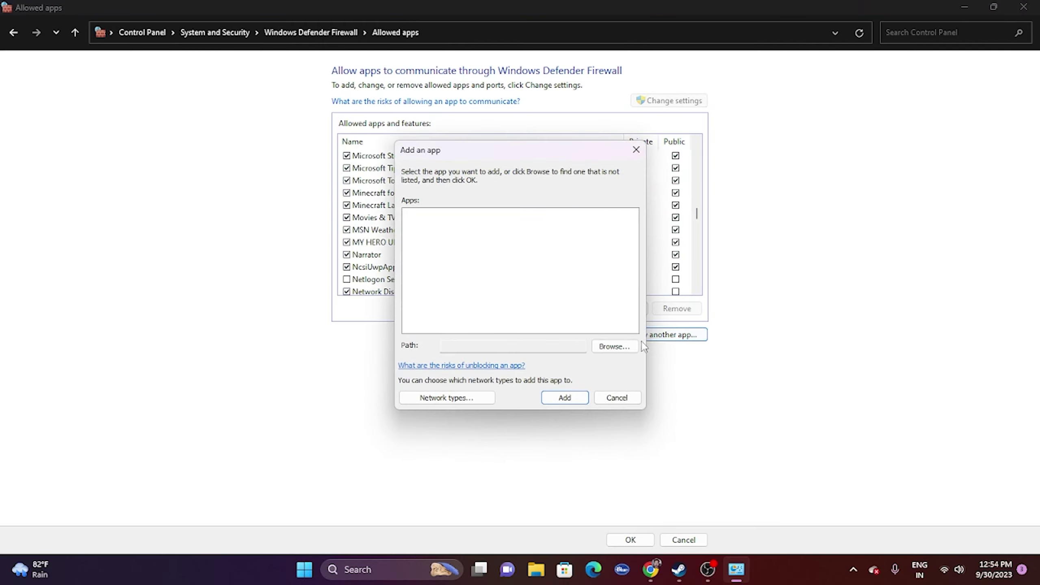
left_click(622, 346)
left_click(449, 330)
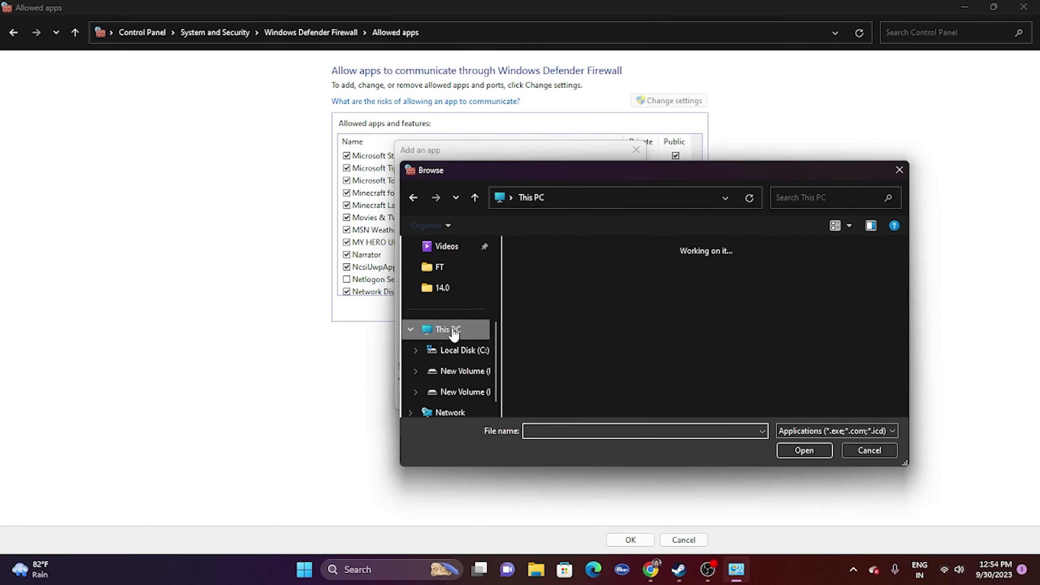
double_click(751, 272)
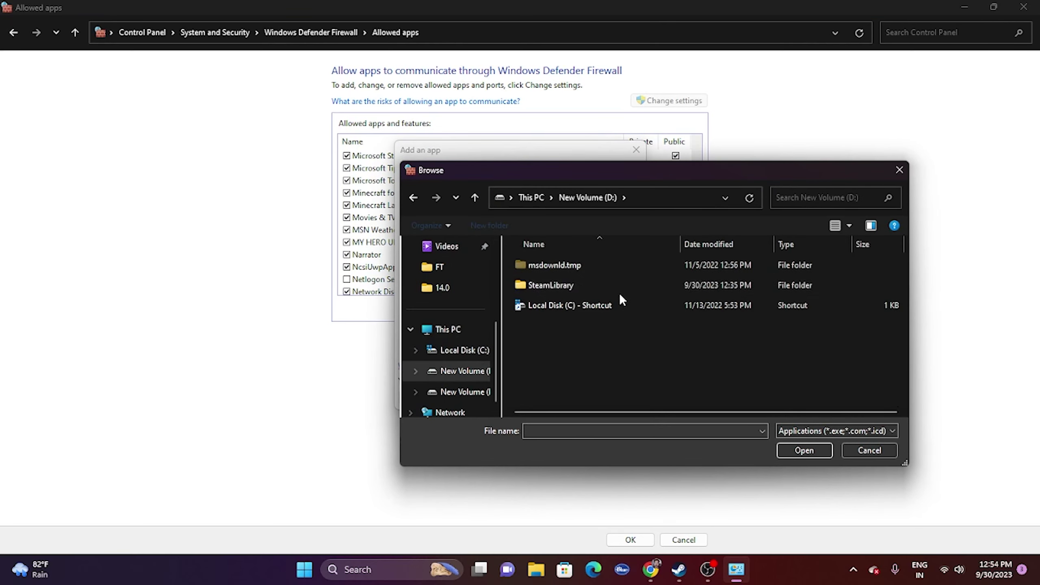
double_click(585, 282)
double_click(575, 265)
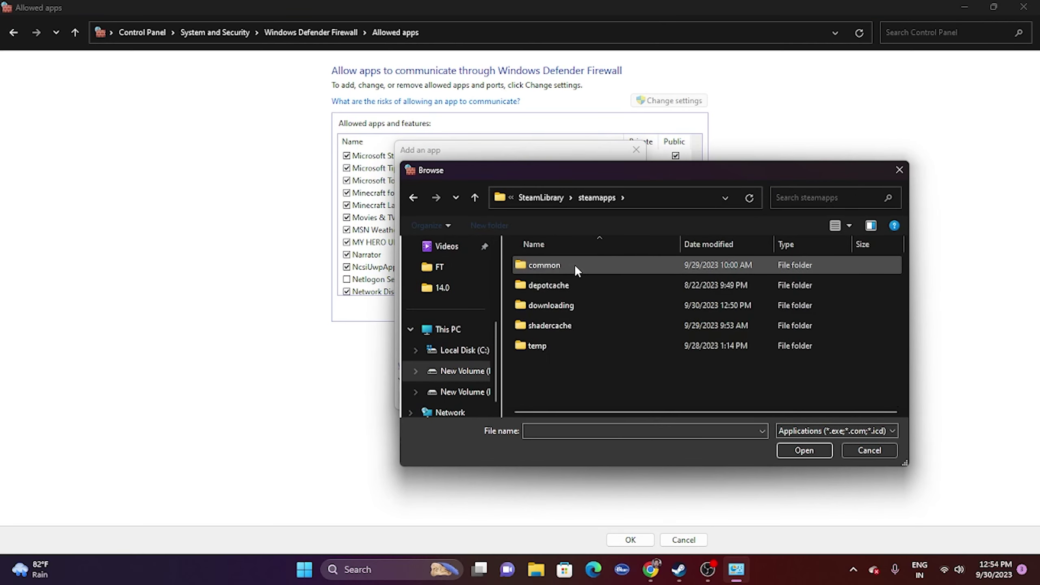
double_click(575, 264)
scroll(585, 312, "down", 2)
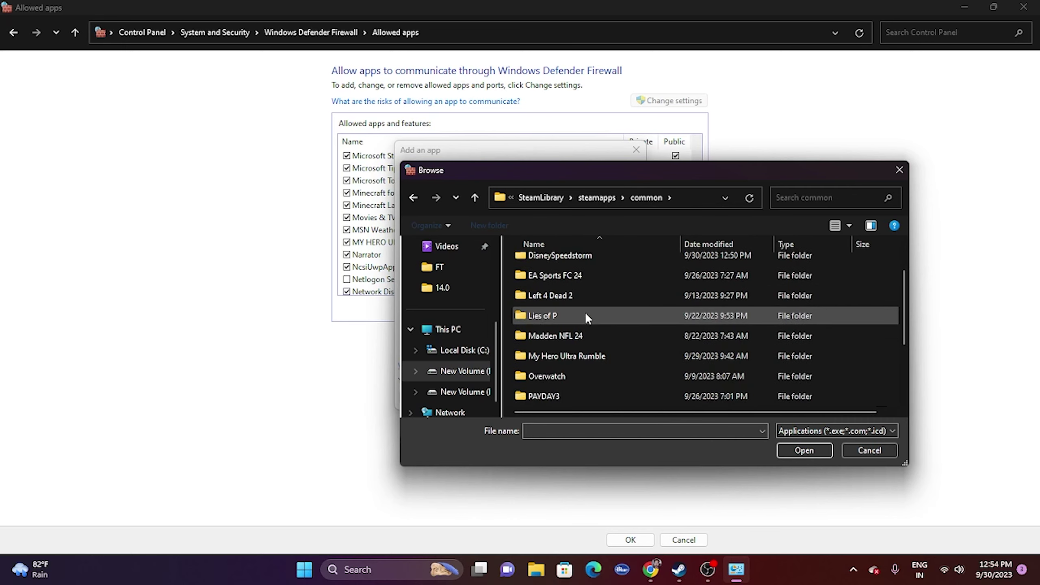
double_click(569, 355)
Add CrashReportClient from the game's Engine folder to the firewall's allowed apps and close the Allowed apps window
double_click(553, 286)
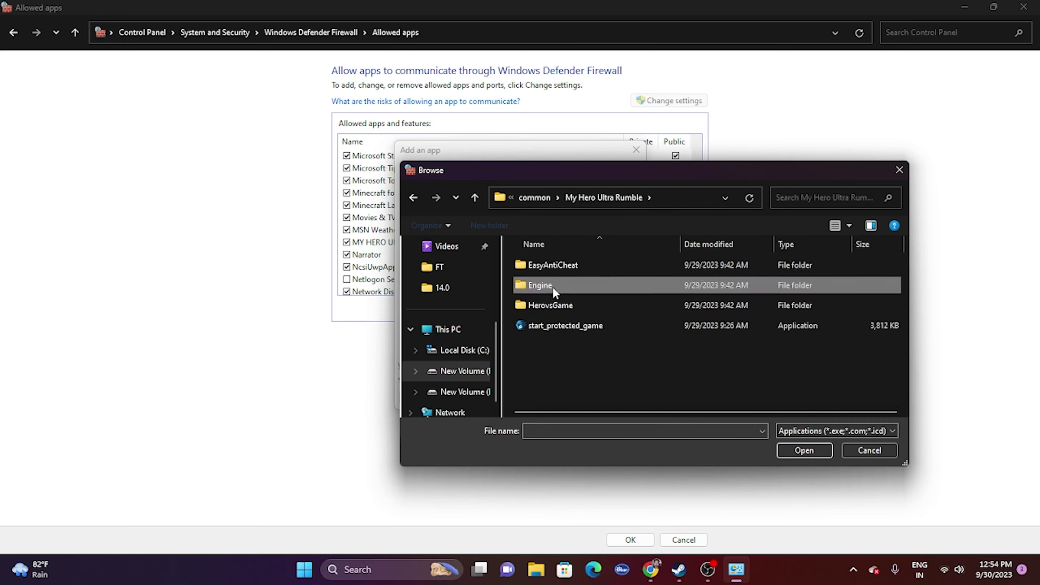
double_click(551, 279)
left_click(556, 265)
left_click(792, 448)
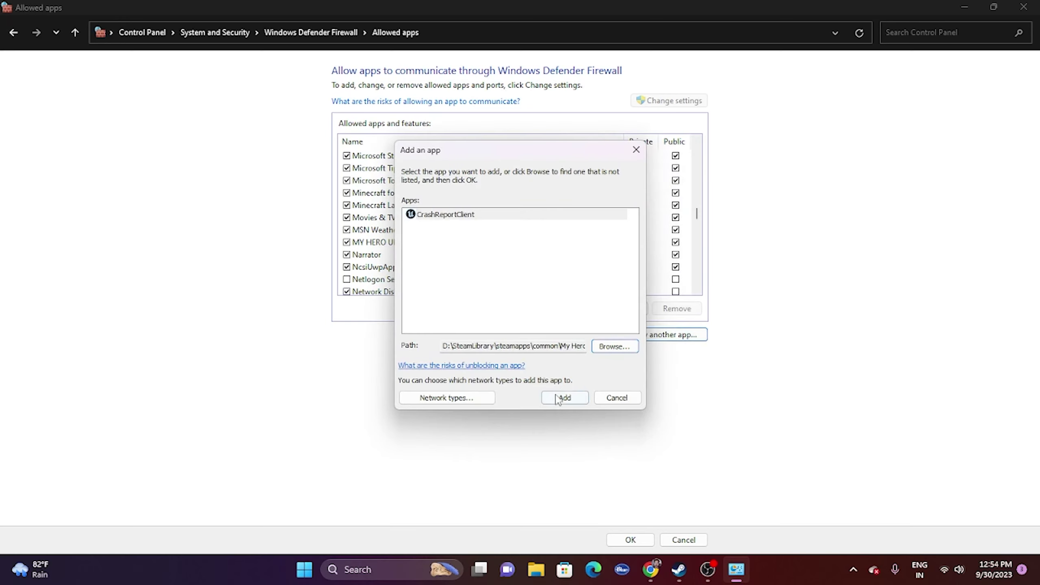
left_click(551, 398)
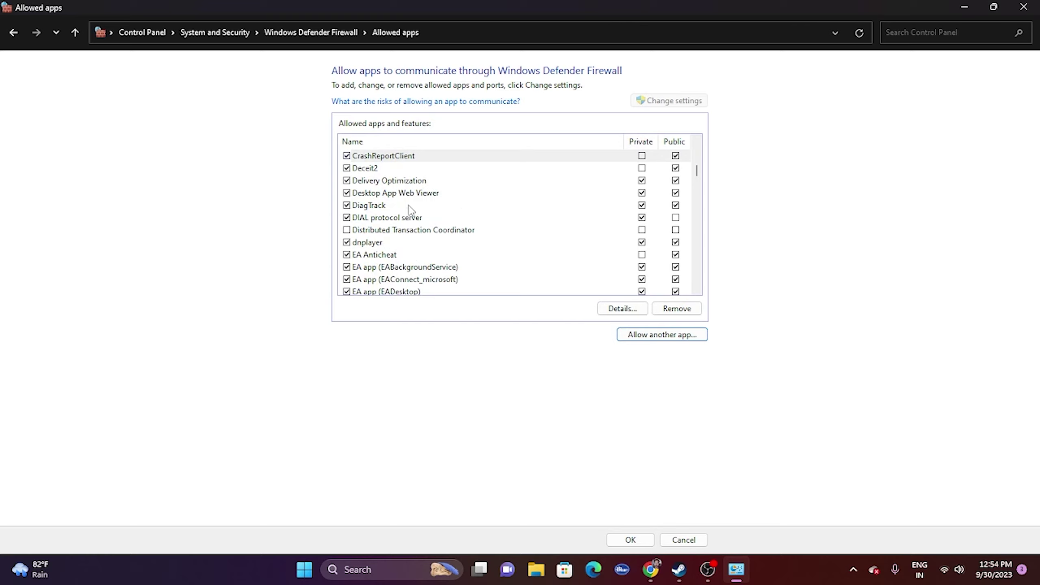
left_click(1024, 7)
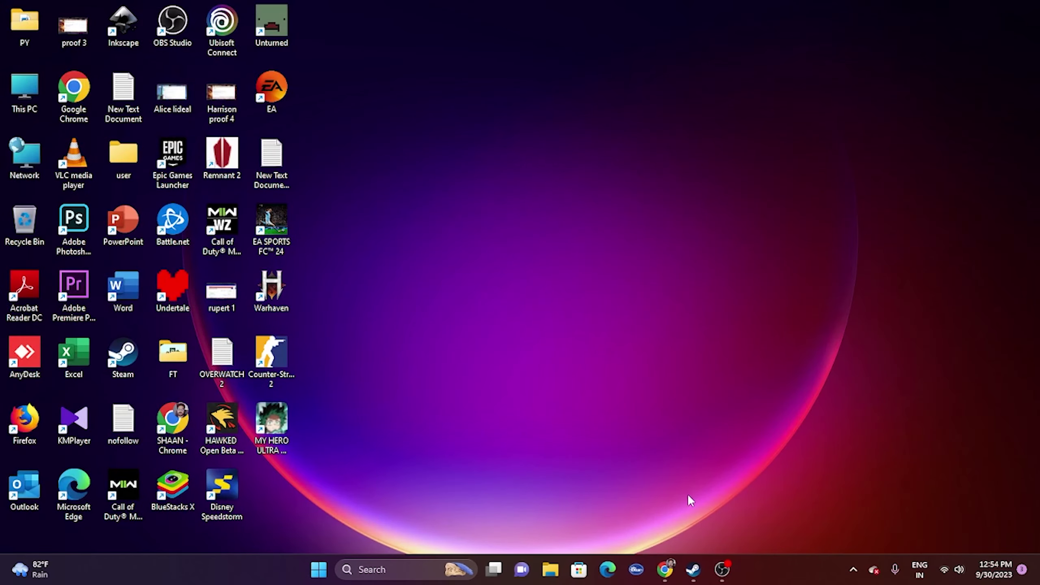
left_click(693, 569)
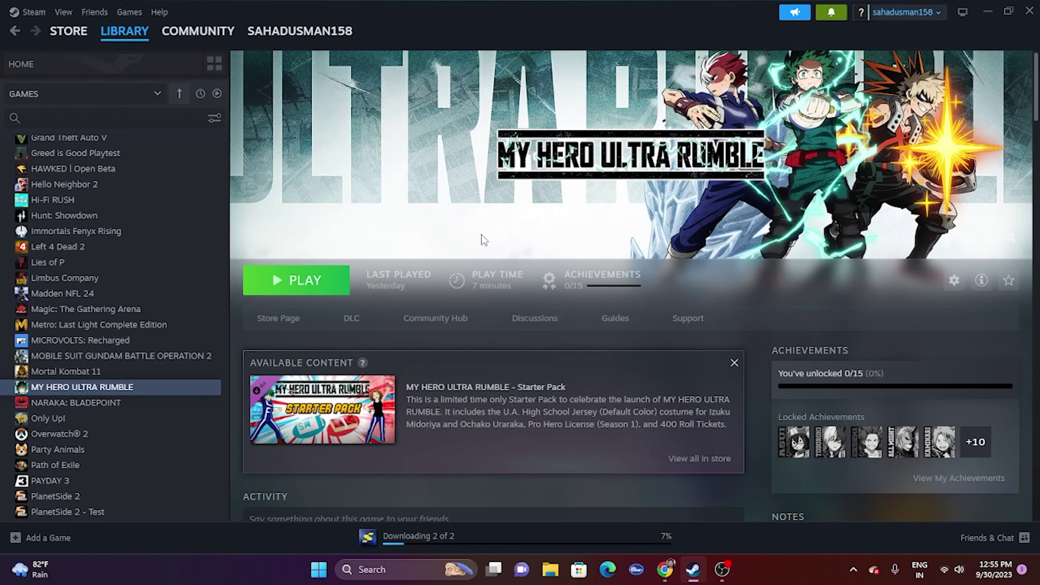
left_click(988, 12)
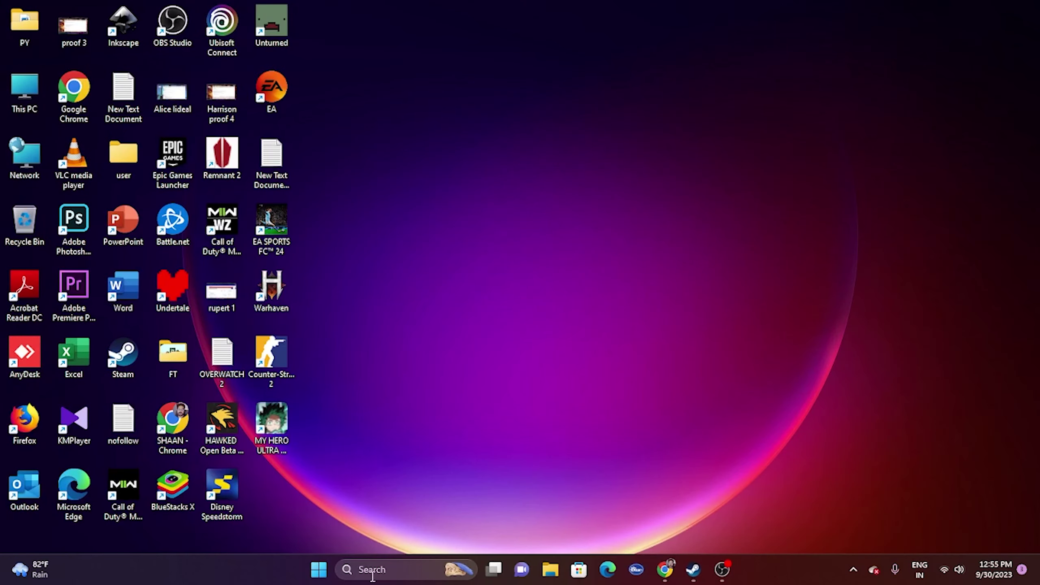
Open Task Manager full screen, check the running apps and background processes, and close it
right_click(319, 570)
left_click(298, 407)
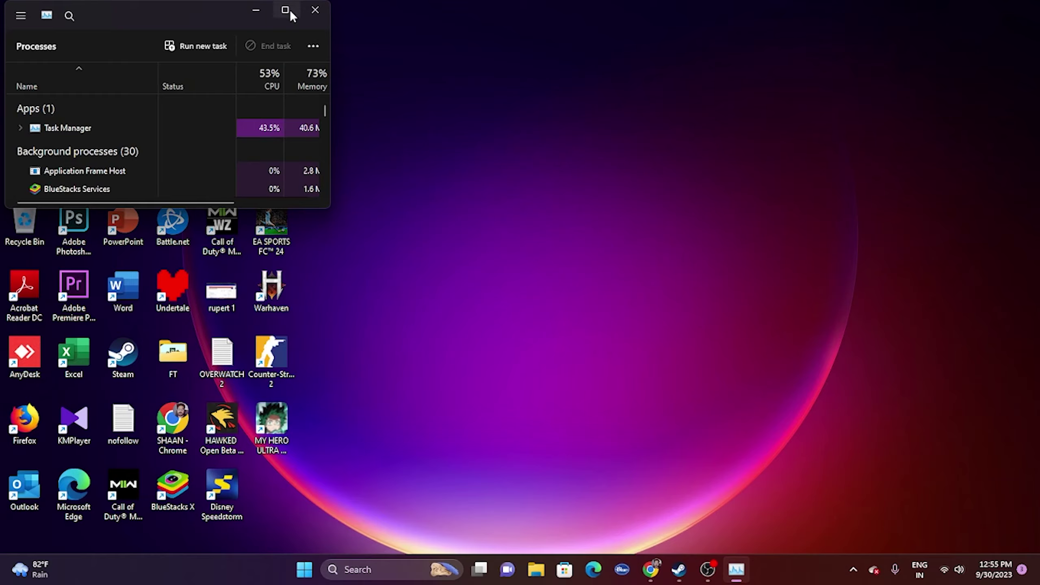
left_click(285, 9)
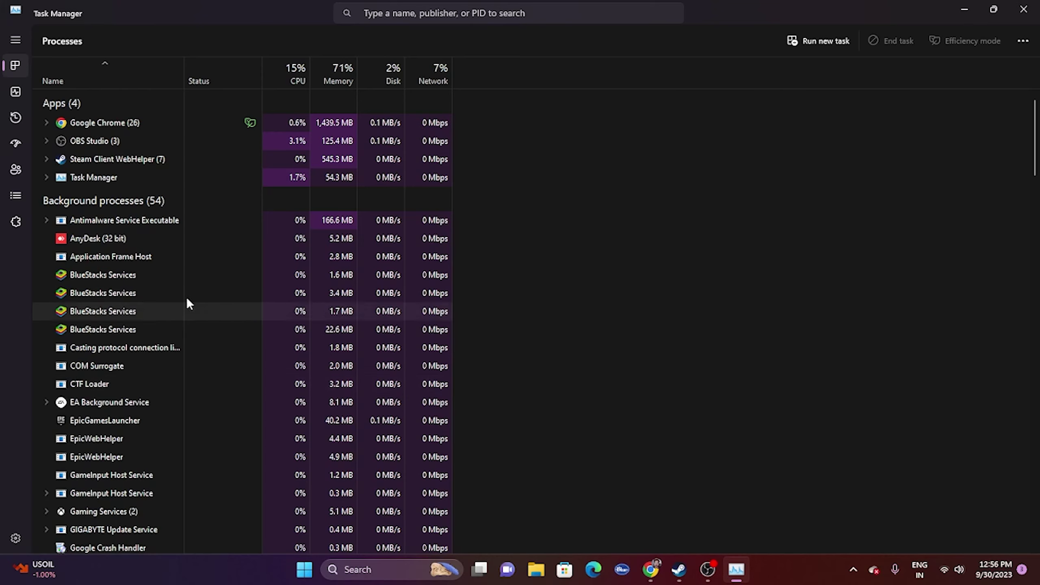
left_click(1024, 9)
left_click(704, 569)
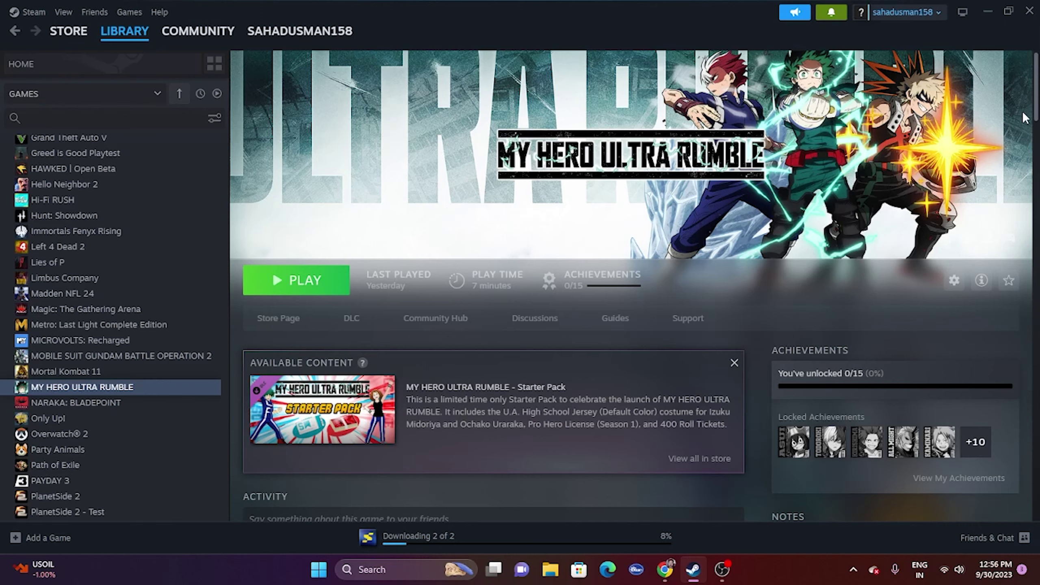
left_click(991, 11)
Open the services list in System Configuration and hide all Microsoft services
left_click(355, 574)
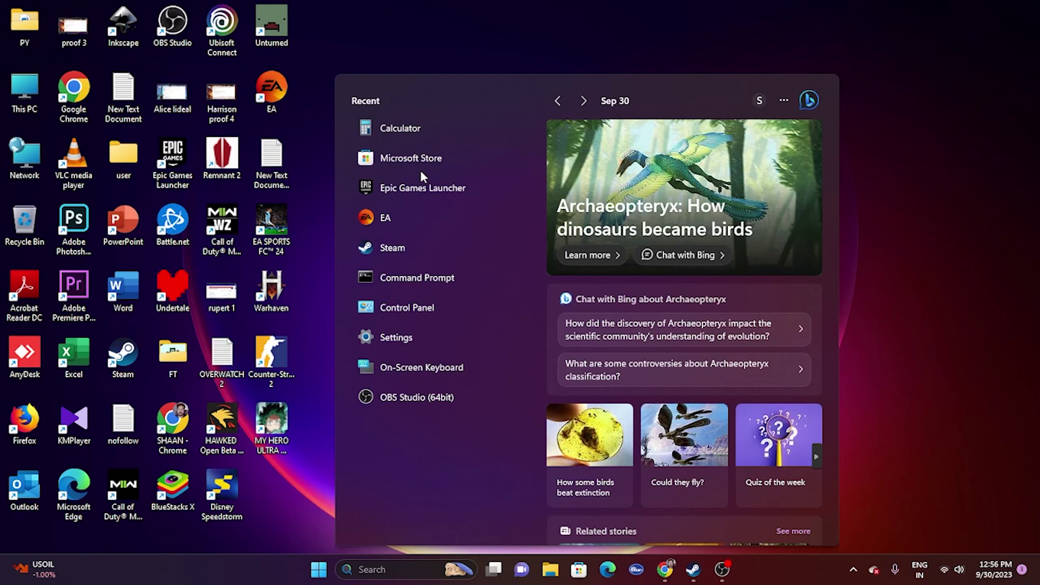
type("system")
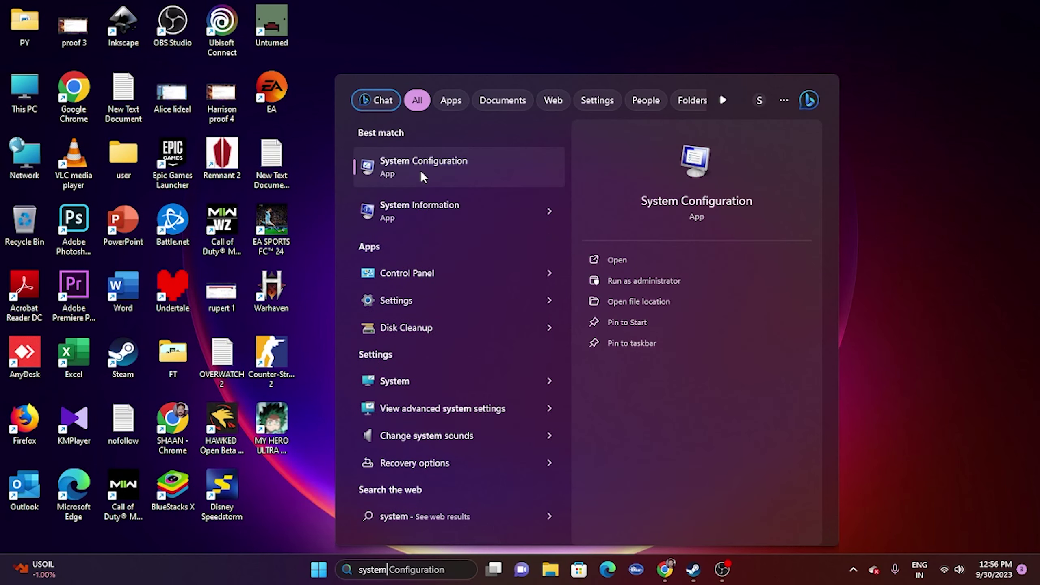
key("Return")
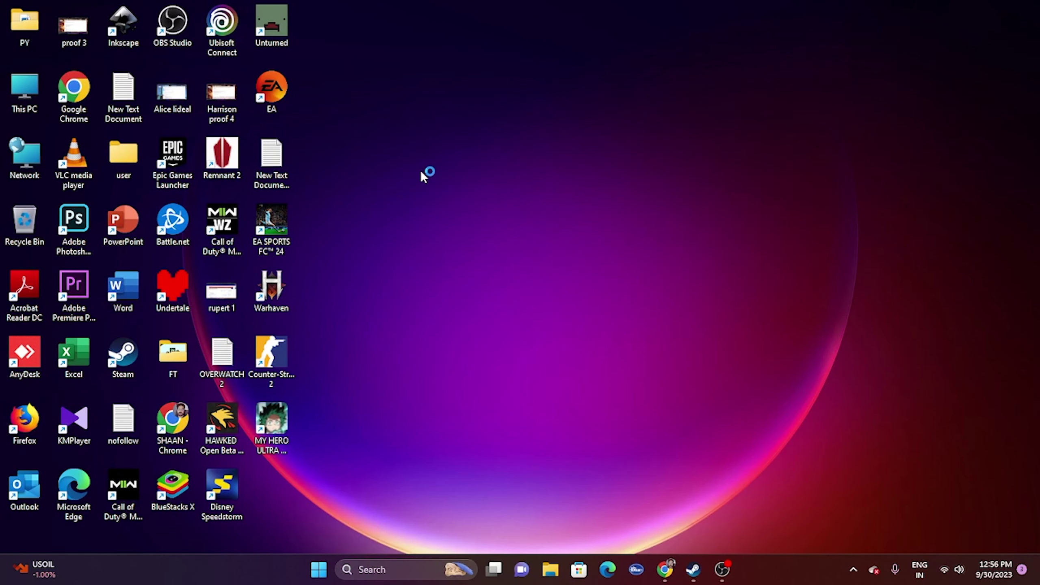
left_click(416, 182)
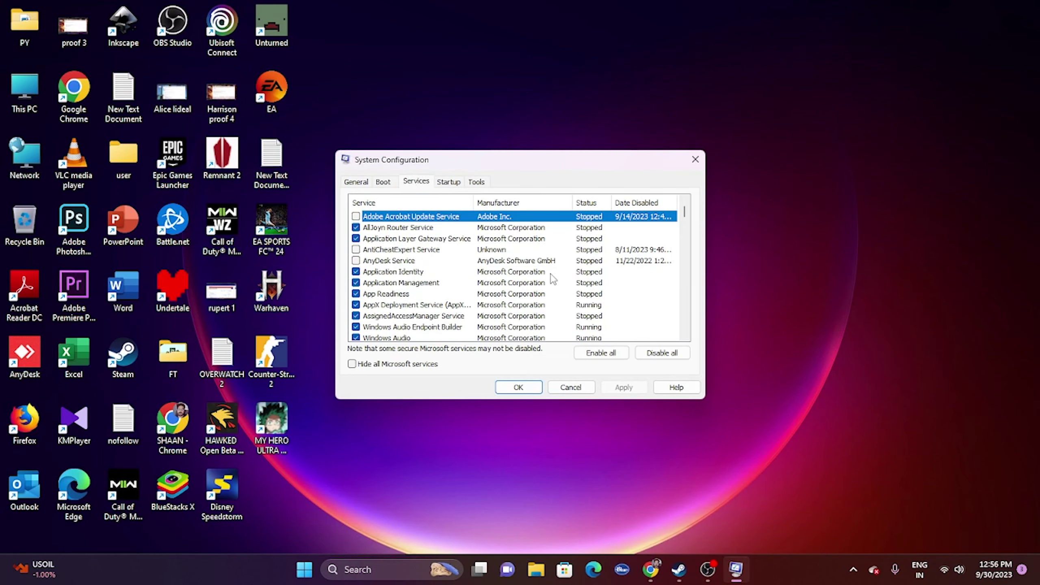
left_click(352, 364)
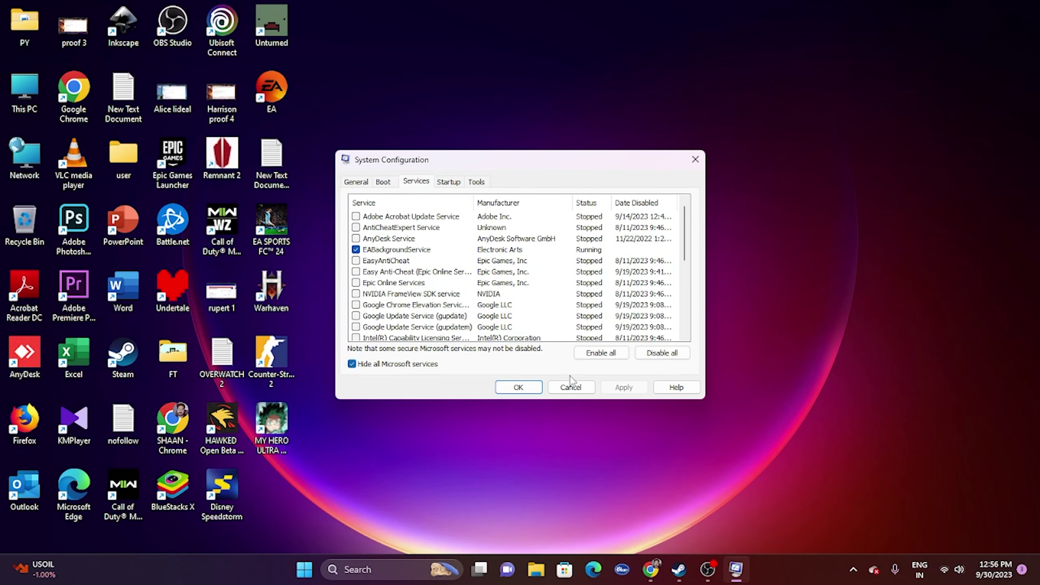
Disable all the remaining listed services, apply the change, and exit System Configuration without restarting
left_click(660, 353)
left_click(632, 391)
left_click(536, 389)
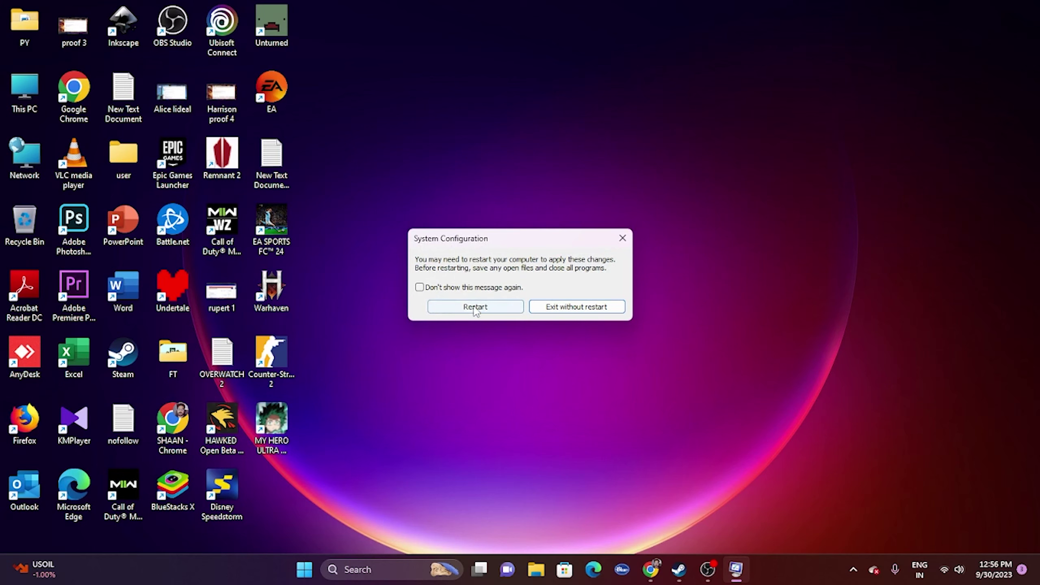
left_click(596, 308)
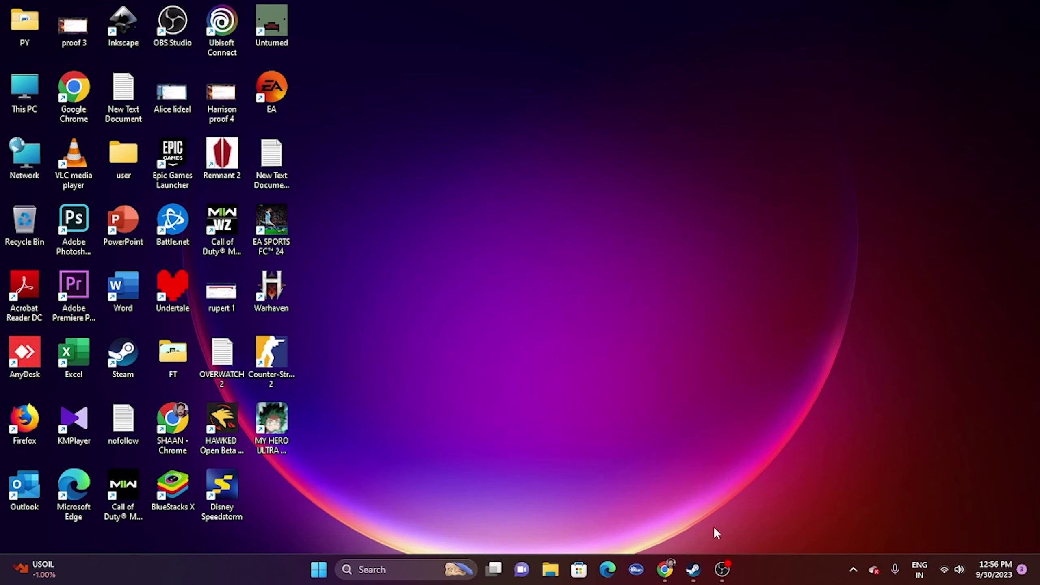
Switch to Steam, open the properties of MY HERO ULTRA RUMBLE, and move the properties window aside
left_click(680, 570)
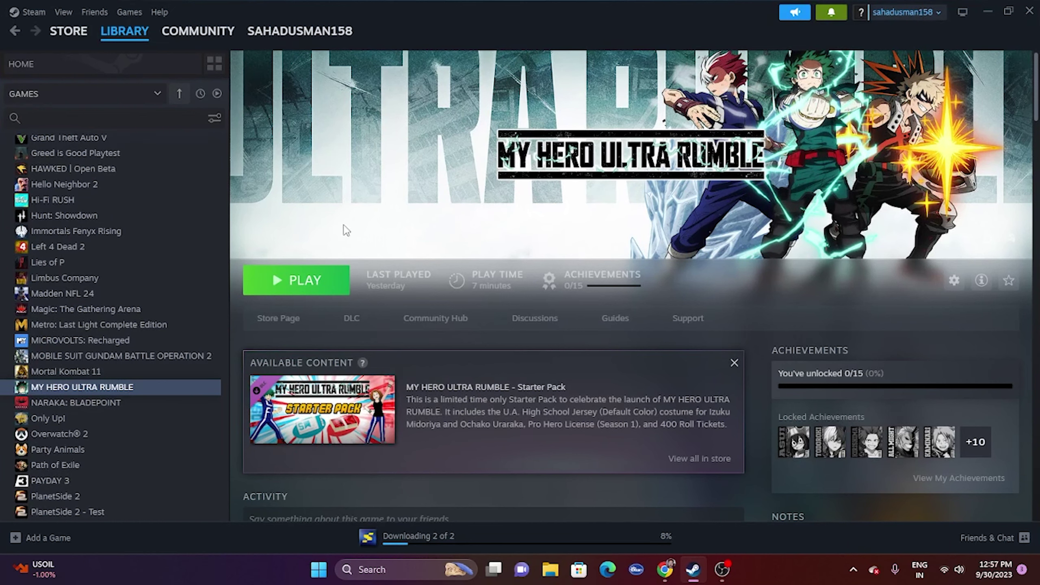
right_click(112, 394)
left_click(125, 488)
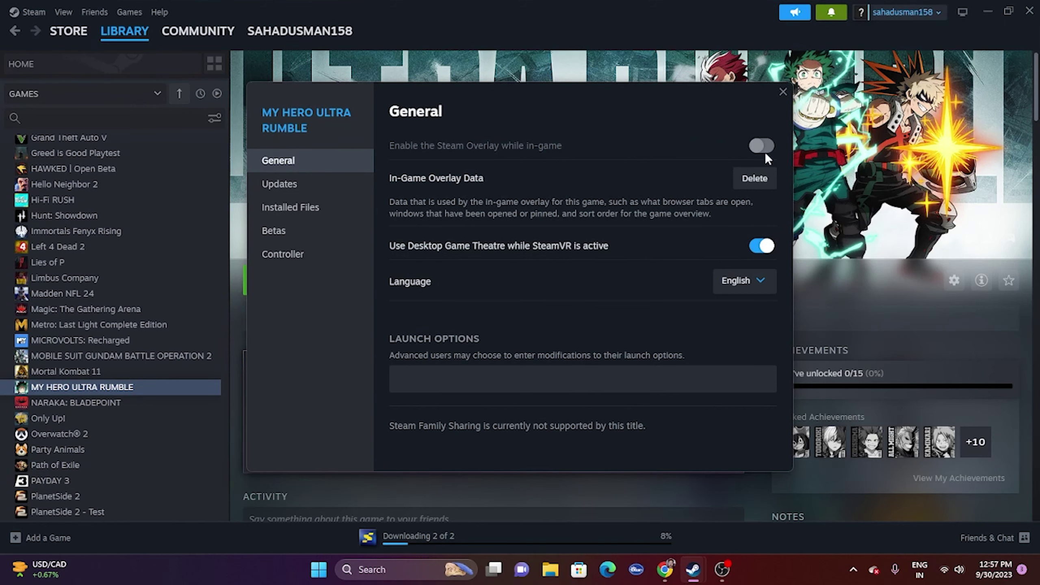
left_click_drag(711, 115, 860, 133)
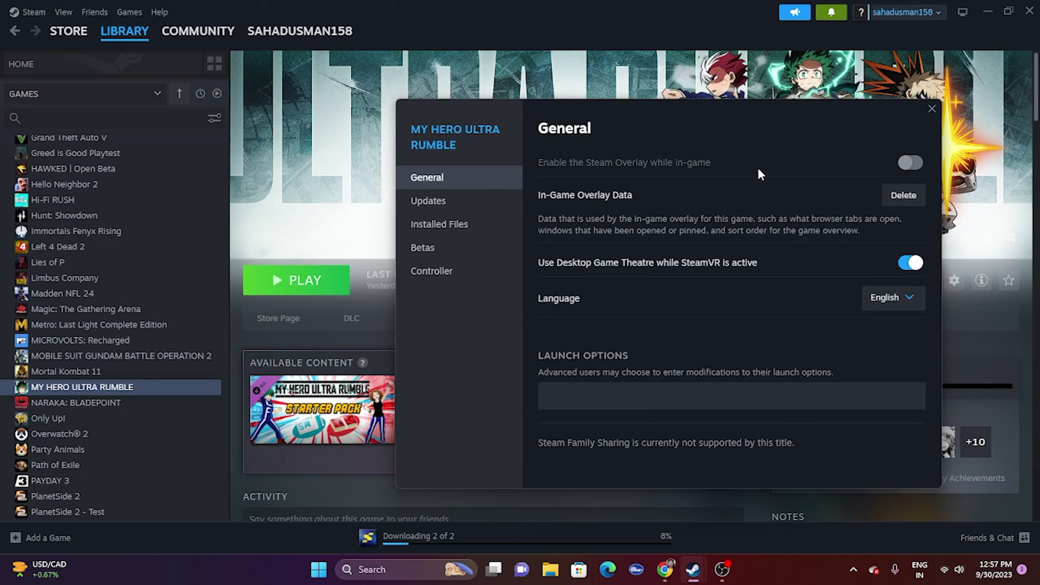
Enter -dx11 as the game's launch option, change it to -dx12, close the properties, and minimize Steam
left_click(579, 392)
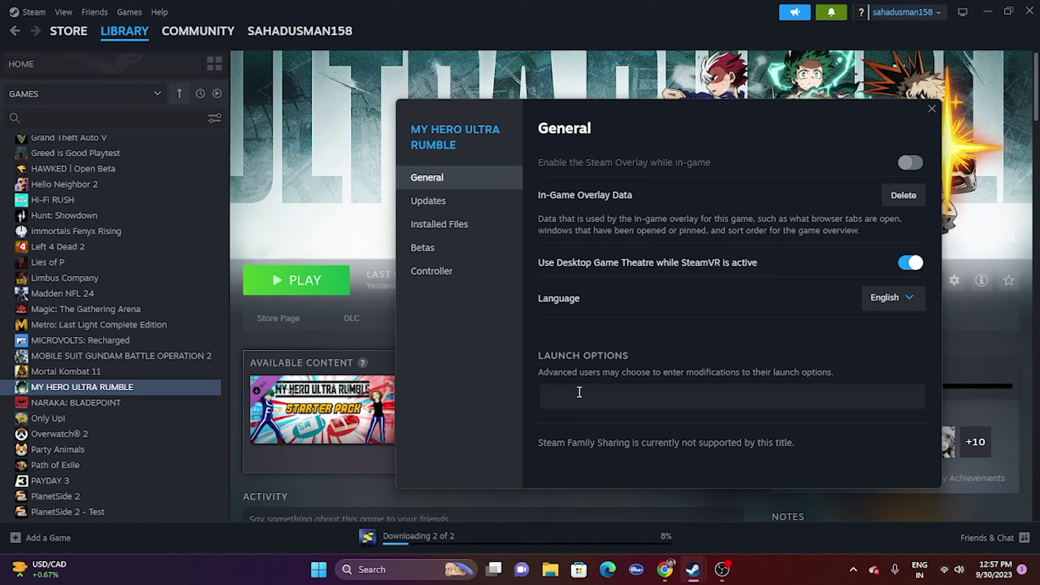
type("-dx11")
type("2")
left_click(933, 109)
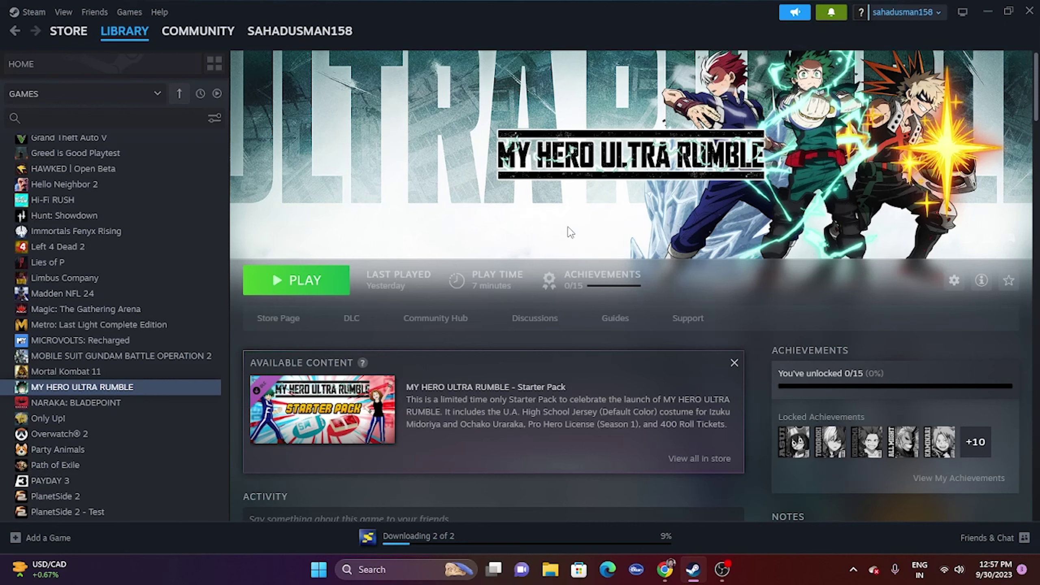
left_click(993, 13)
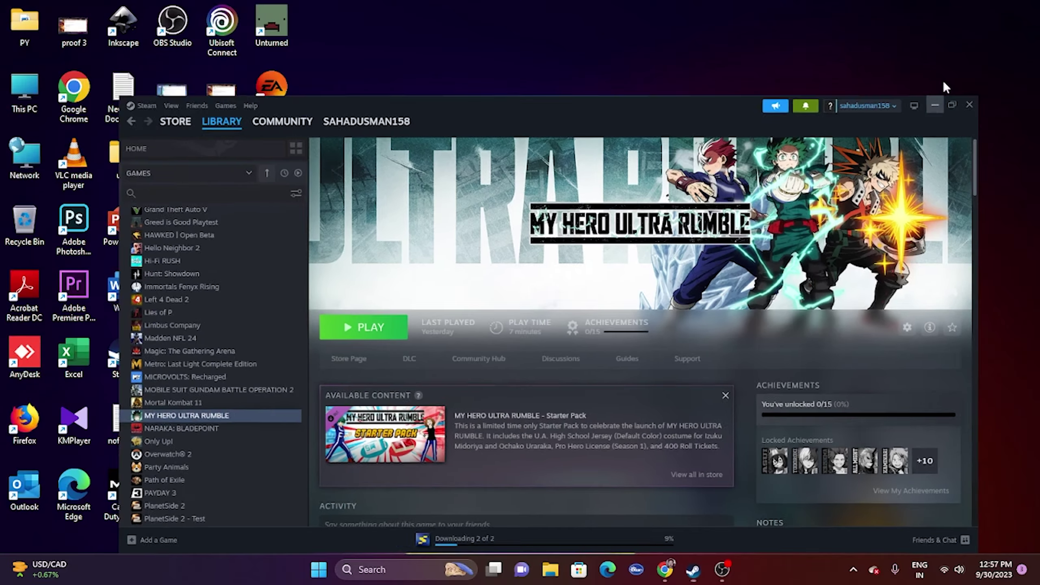
Open the Windows graphics settings and look through the custom options list for apps
left_click(364, 569)
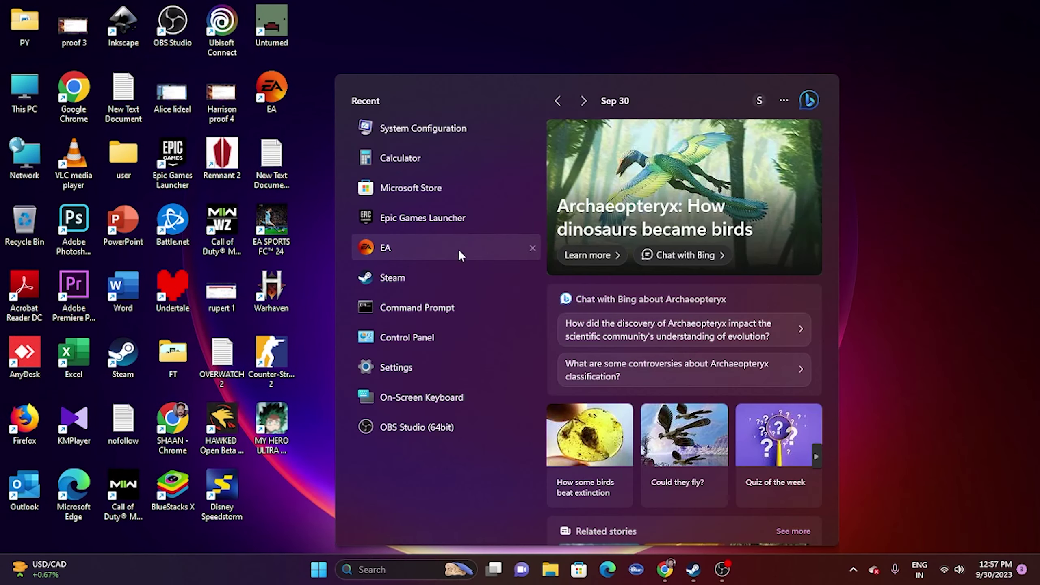
type("gra")
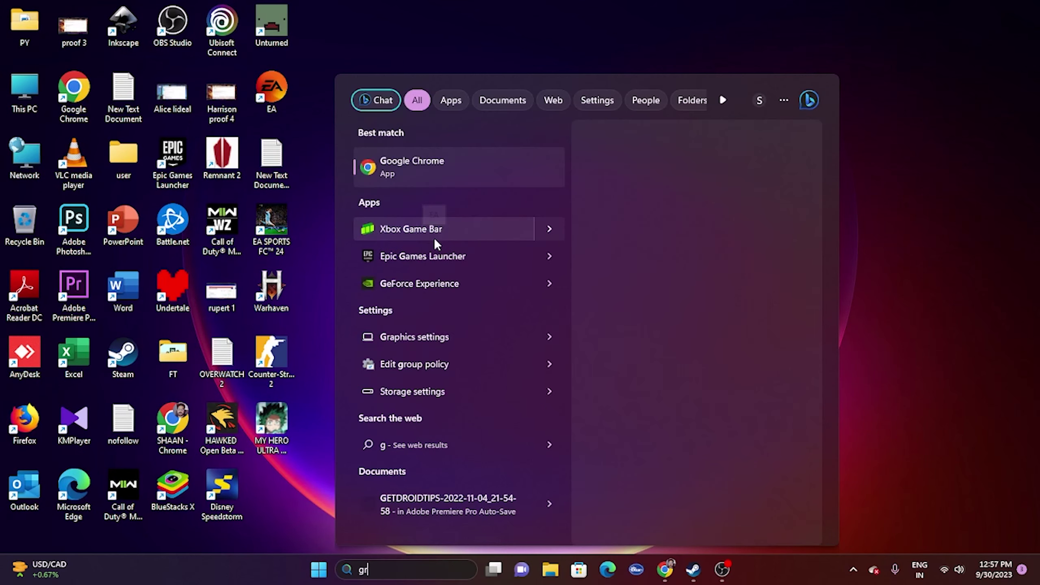
left_click(460, 166)
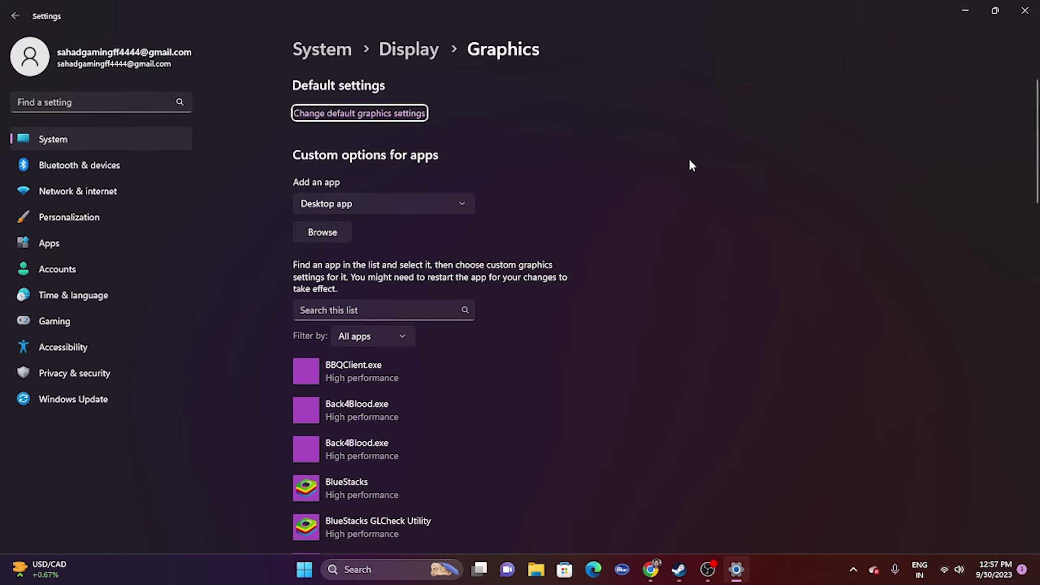
scroll(689, 160, "down", 10)
scroll(688, 157, "up", 10)
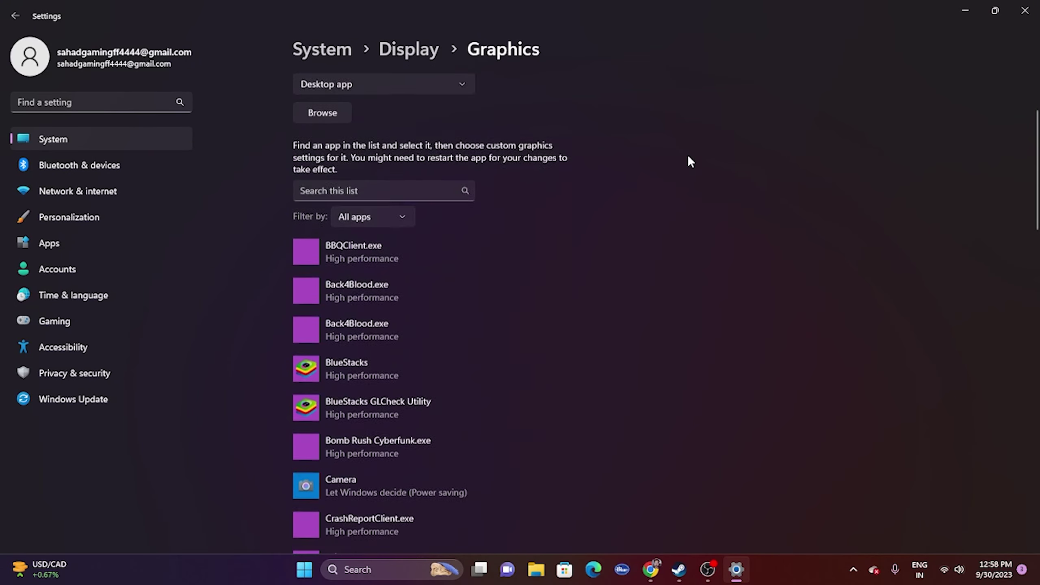
Add start_protected_game from SteamLibrary > steamapps > common > My Hero Ultra Rumble on drive D: to the apps with custom graphics options
left_click(321, 237)
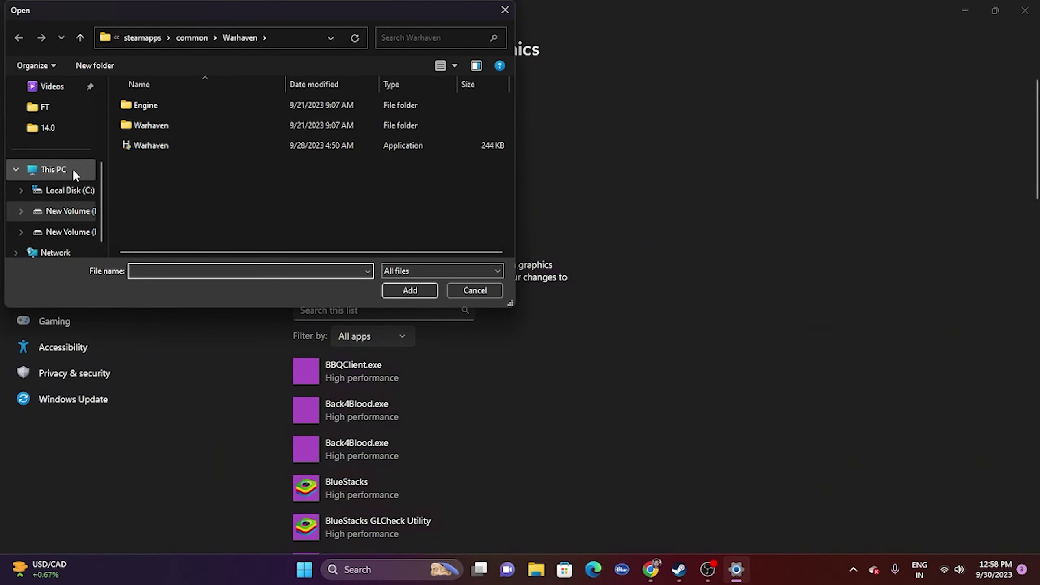
left_click(73, 169)
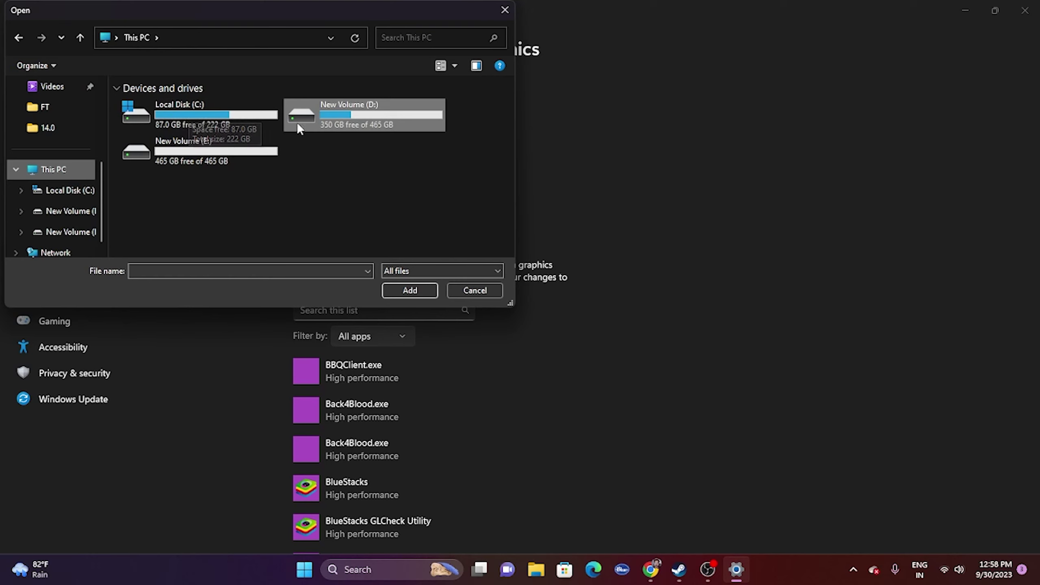
double_click(353, 114)
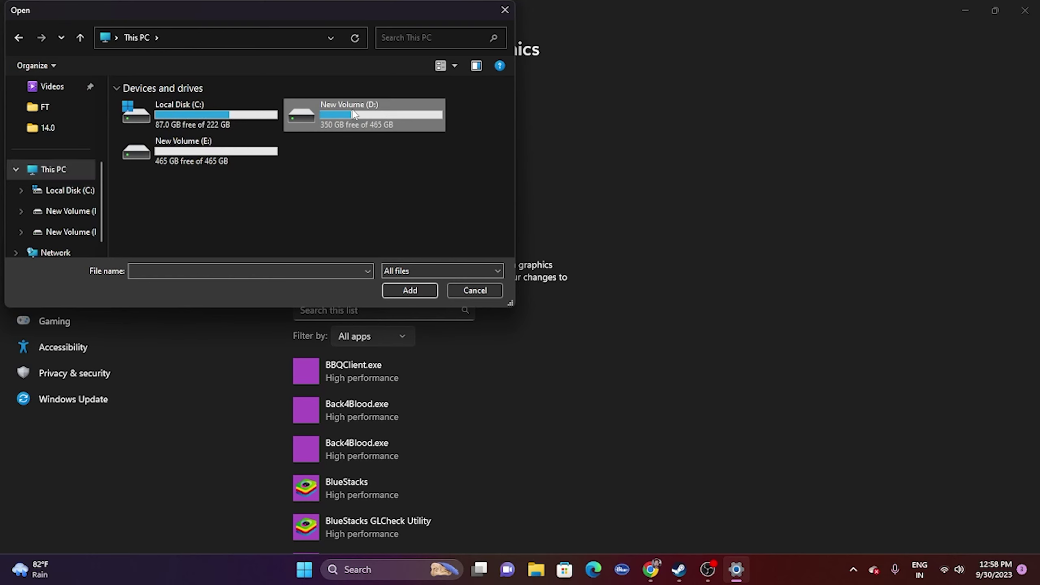
double_click(216, 125)
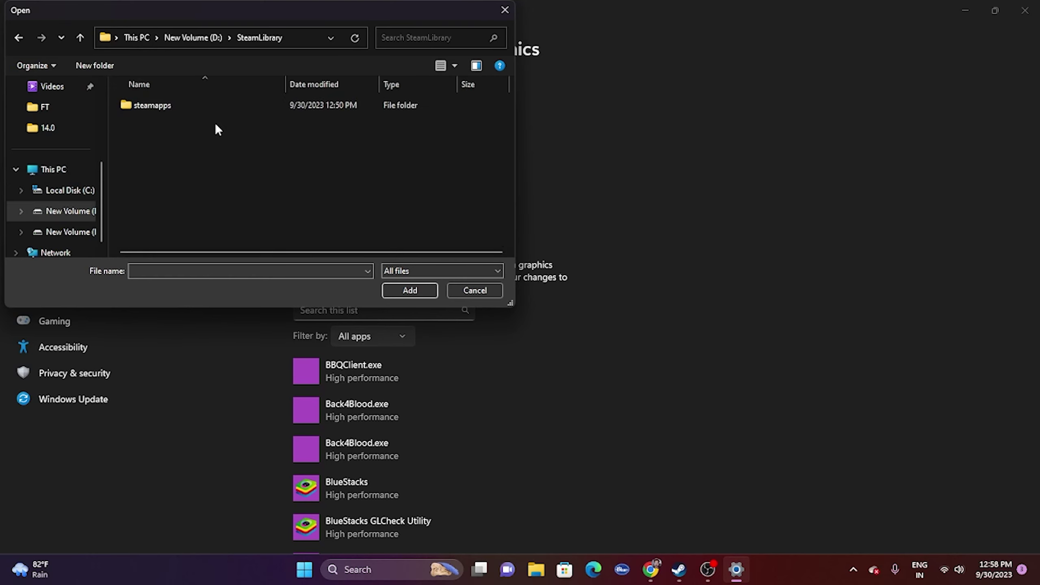
double_click(197, 109)
double_click(196, 107)
scroll(210, 164, "down", 1)
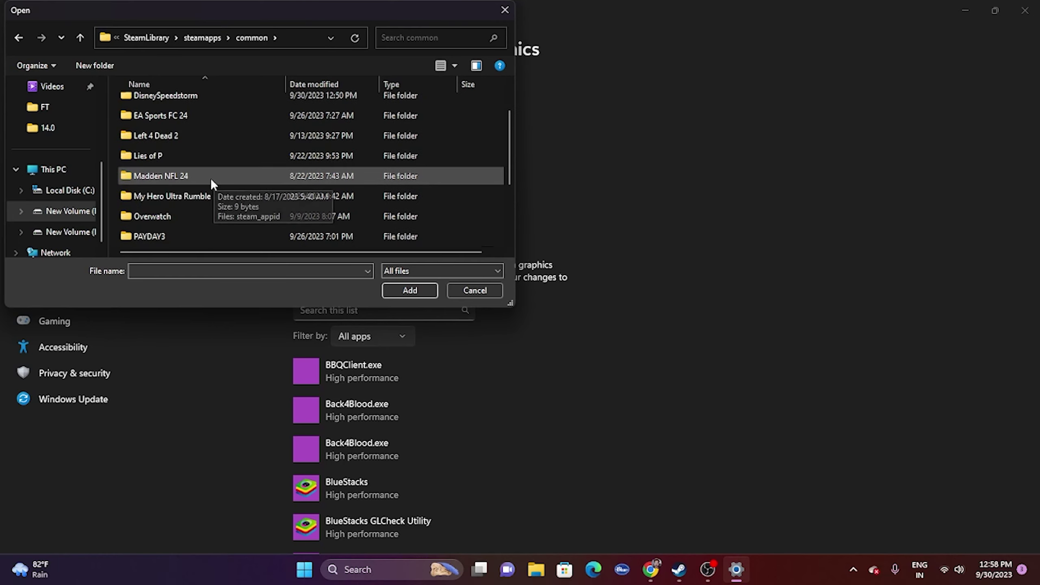
double_click(171, 192)
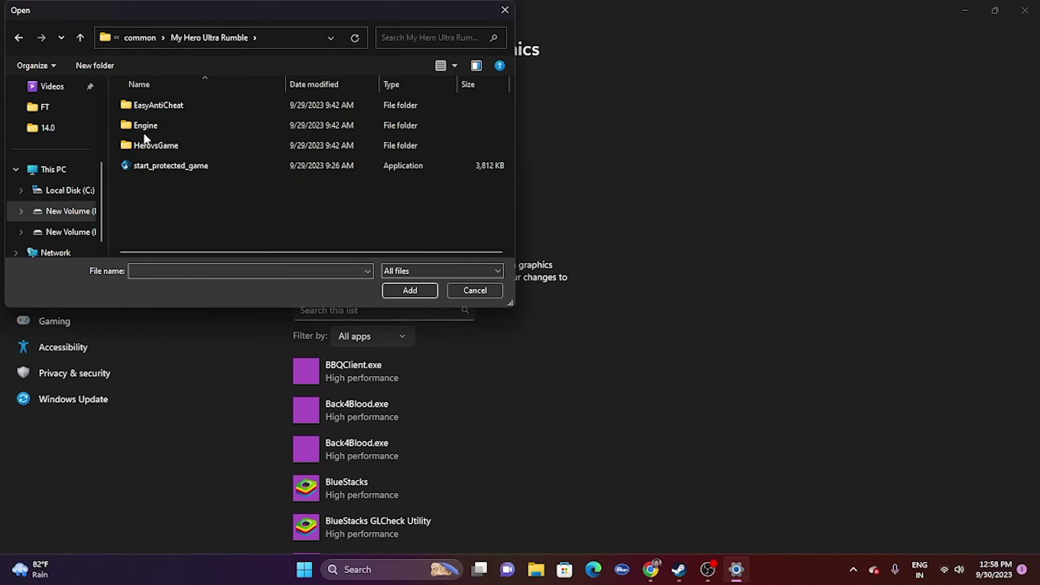
left_click(177, 165)
left_click(387, 289)
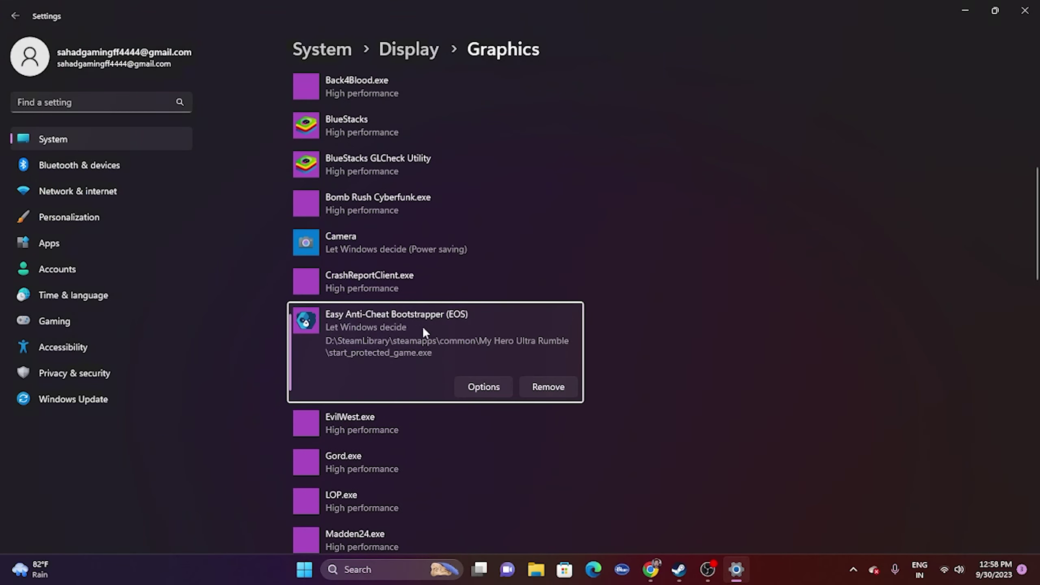
Set the graphics preference of Easy Anti-Cheat Bootstrapper (EOS) to High performance, save it, and close Settings
left_click(484, 387)
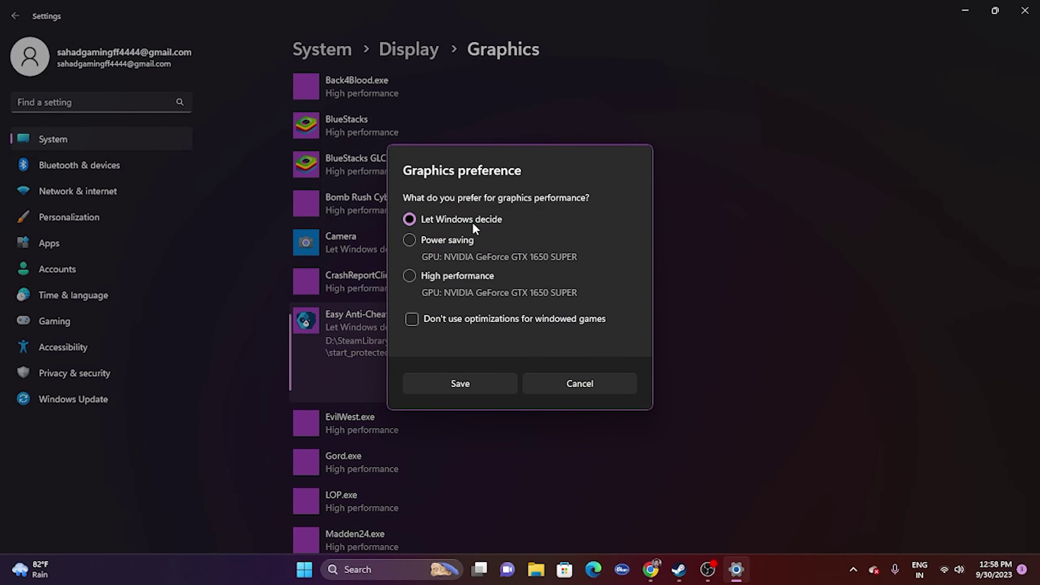
left_click(409, 275)
left_click(461, 384)
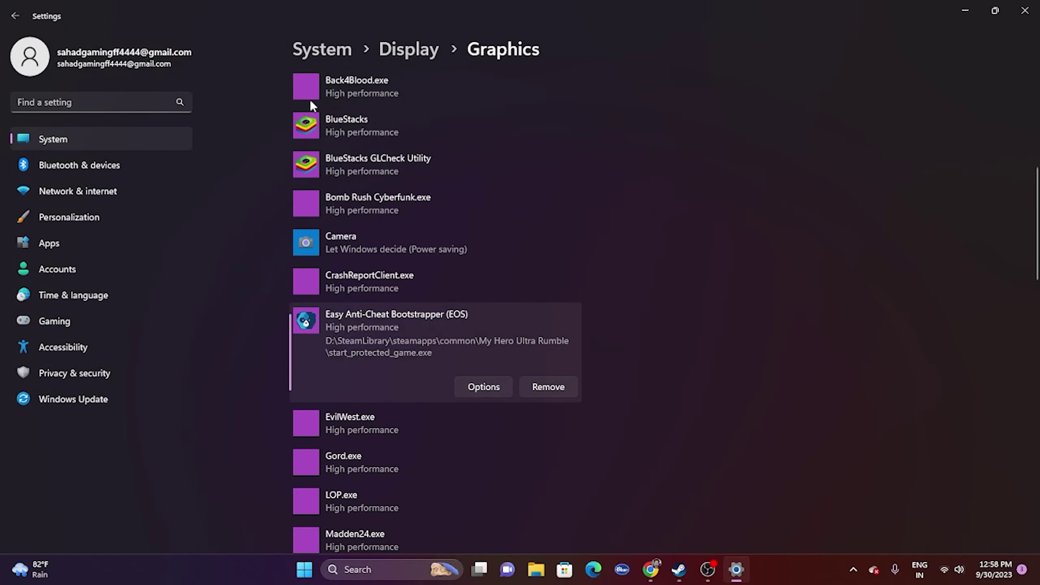
left_click(1023, 8)
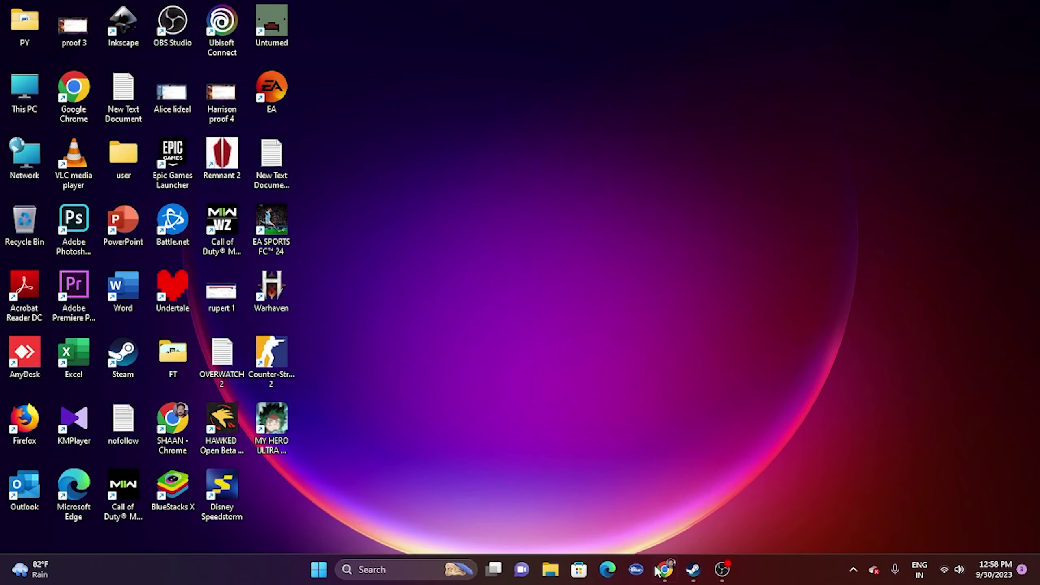
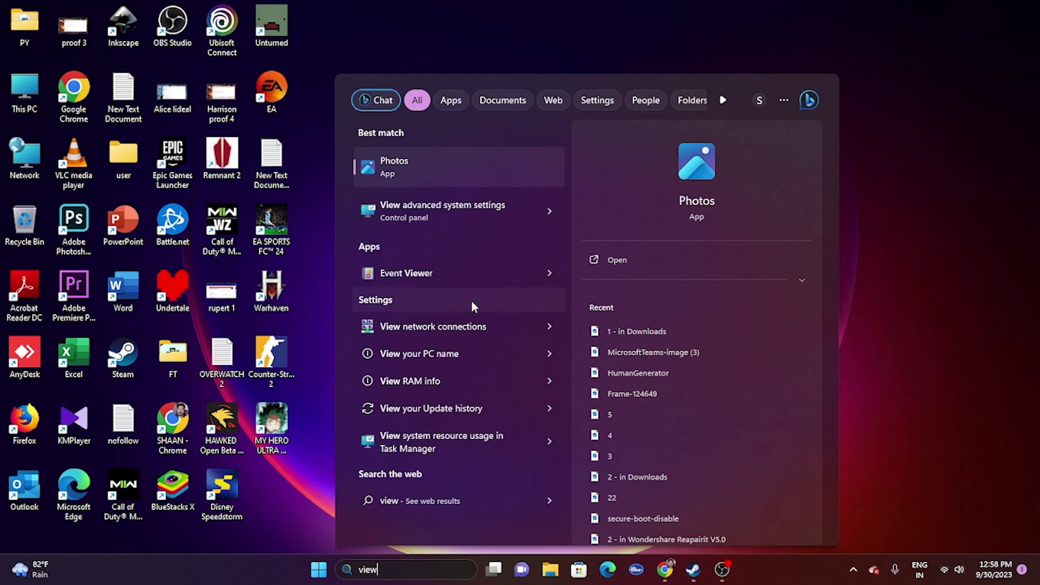
Open the virtual memory settings from the advanced system settings' performance options and choose a custom paging file size for drive D:
left_click(472, 221)
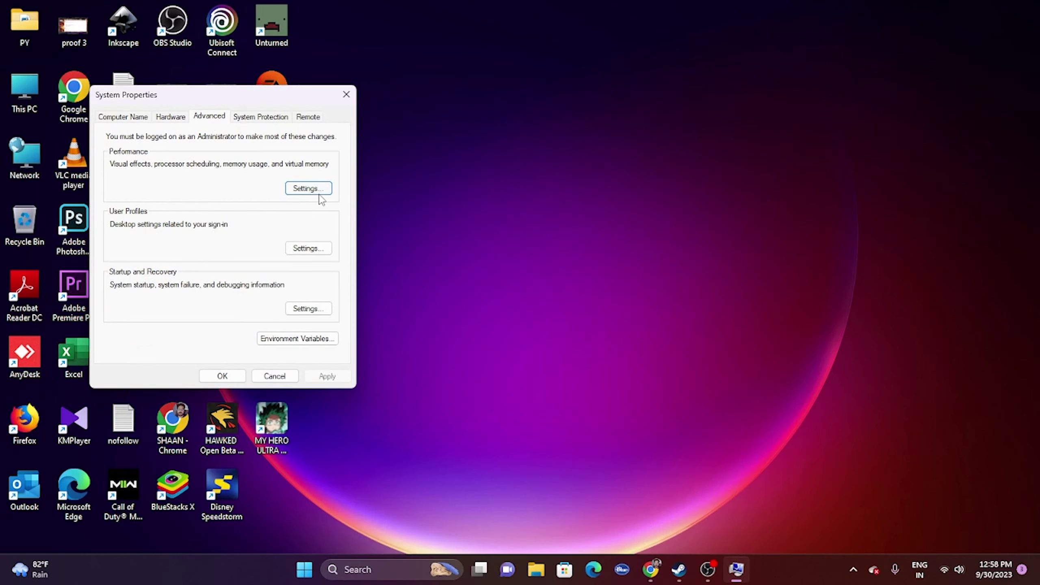
left_click(320, 192)
left_click(184, 167)
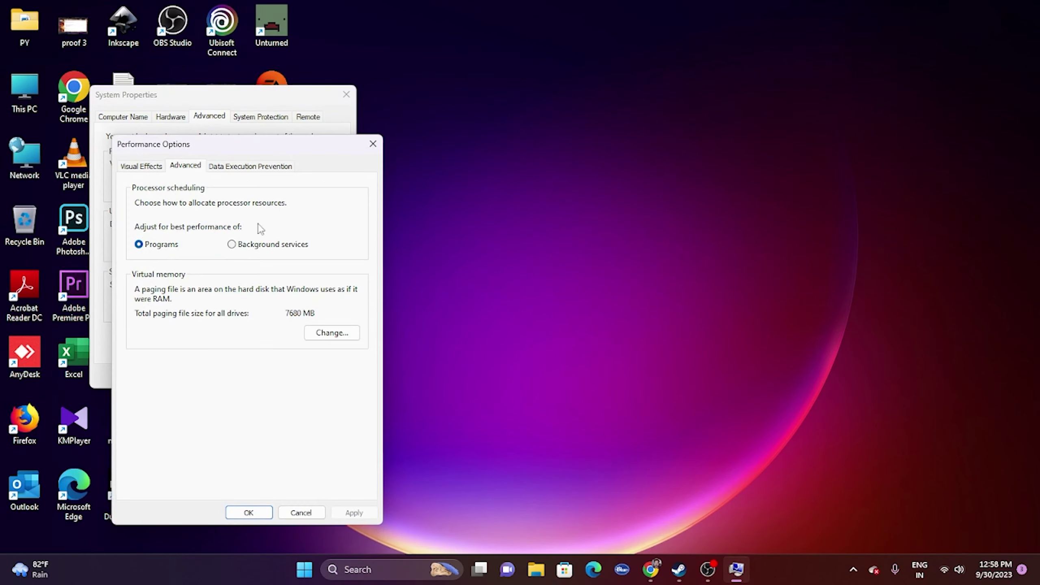
left_click(324, 335)
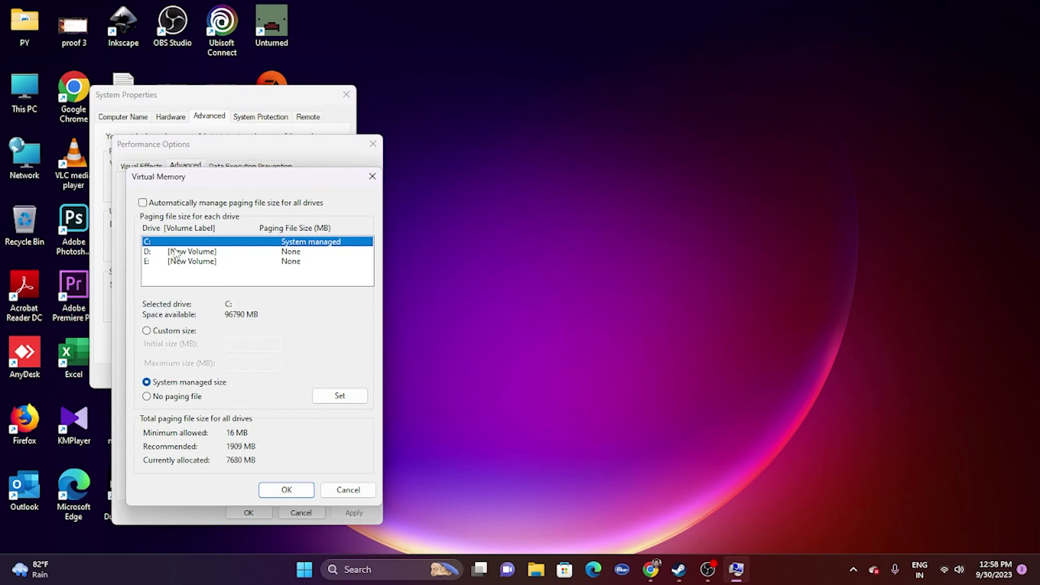
left_click(148, 252)
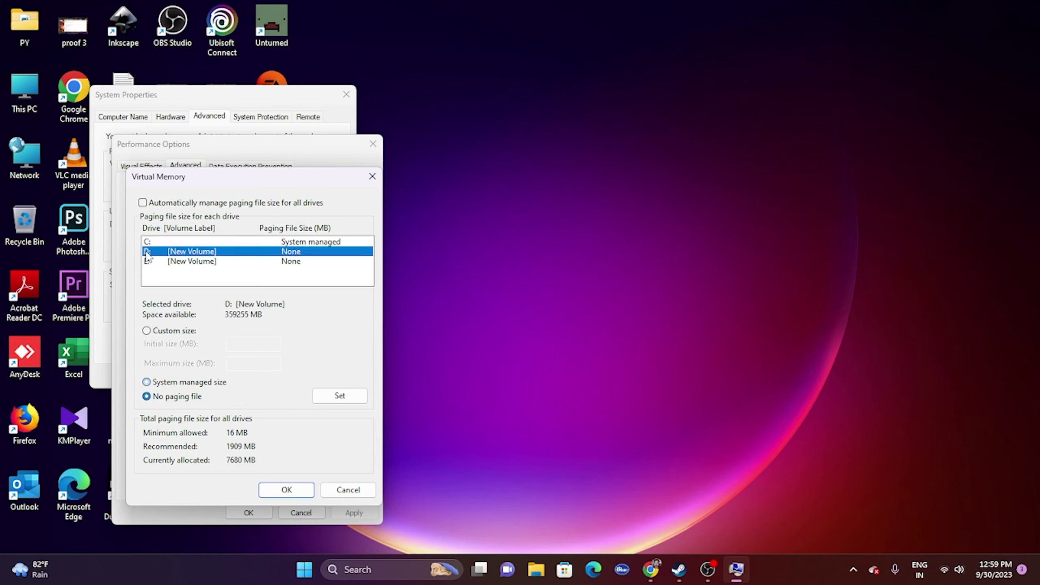
left_click(148, 332)
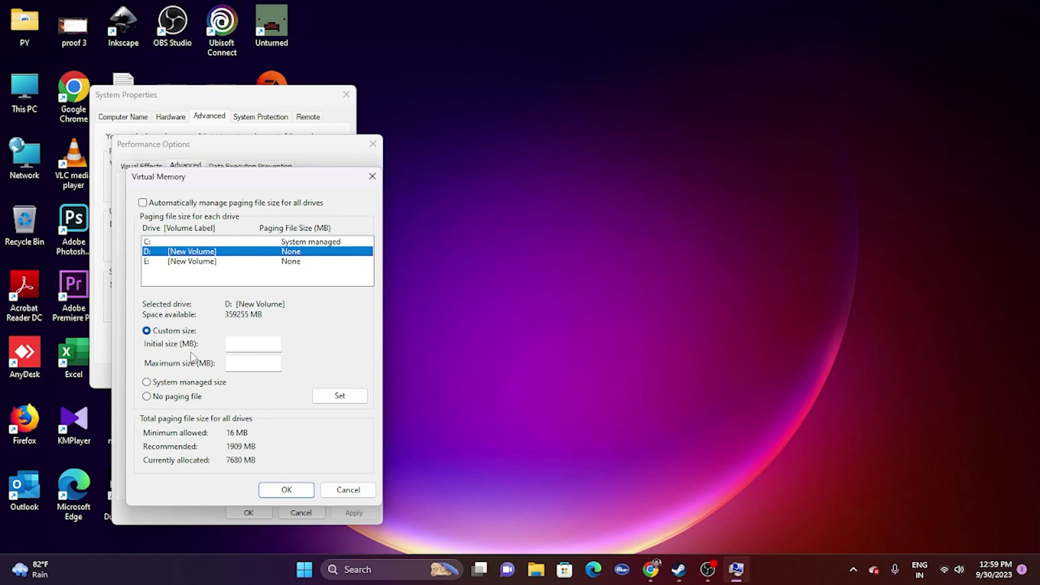
left_click(229, 348)
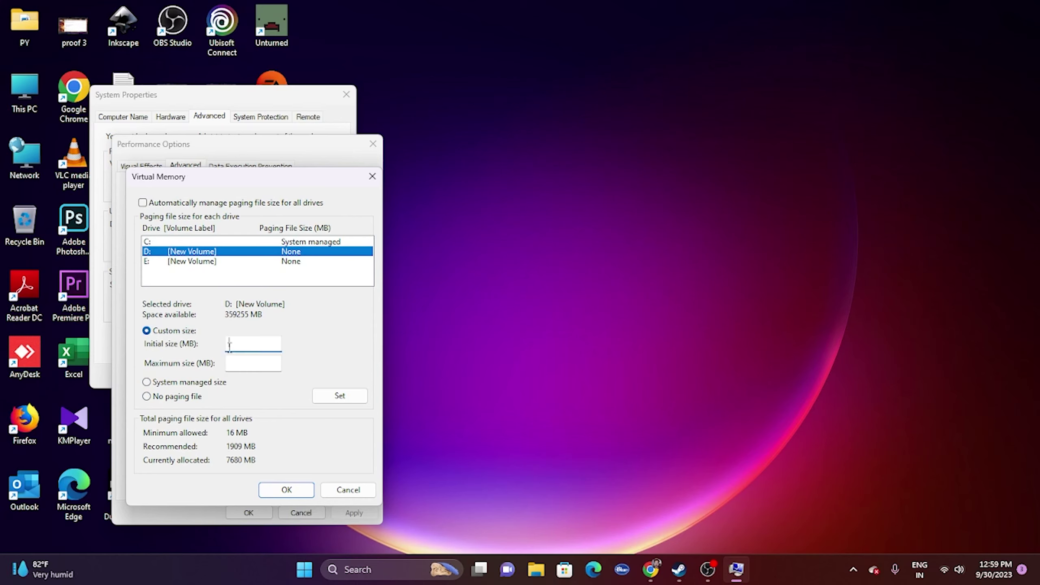
left_click(242, 368)
Open Calculator and multiply 32 by 1024
left_click(370, 571)
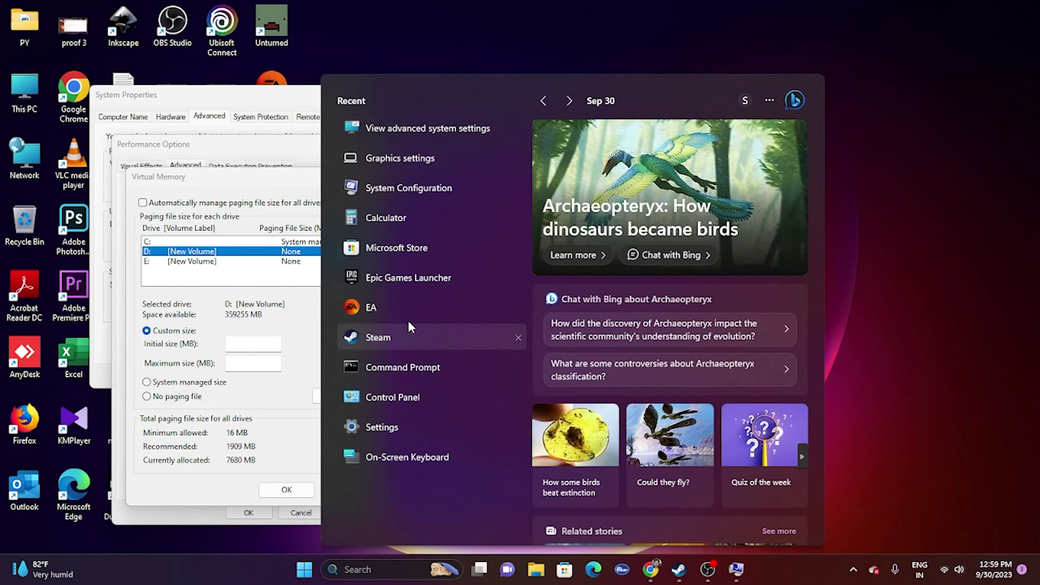
left_click(410, 306)
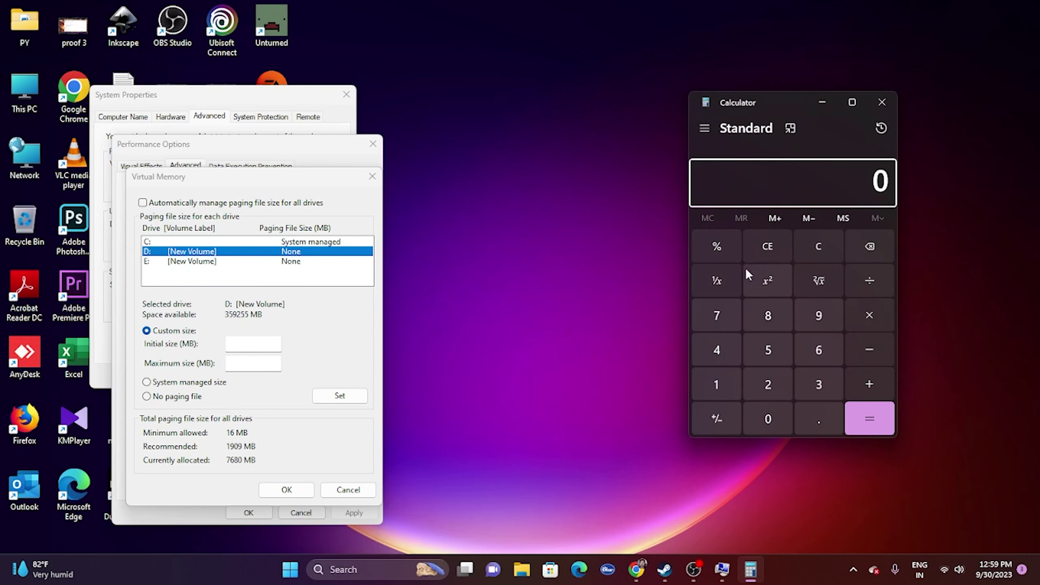
left_click(819, 388)
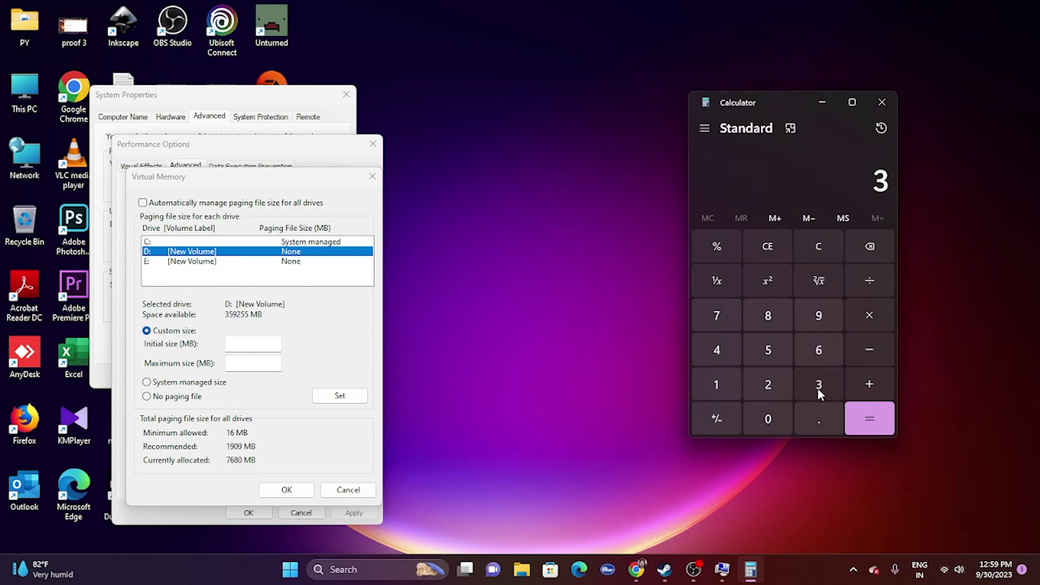
left_click(771, 390)
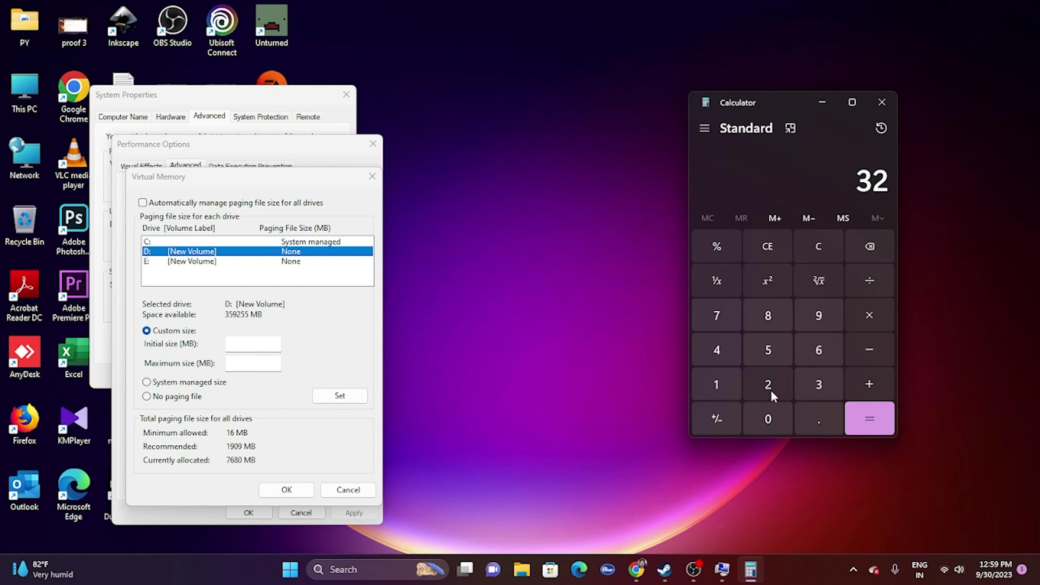
left_click(870, 314)
left_click(733, 387)
left_click(768, 418)
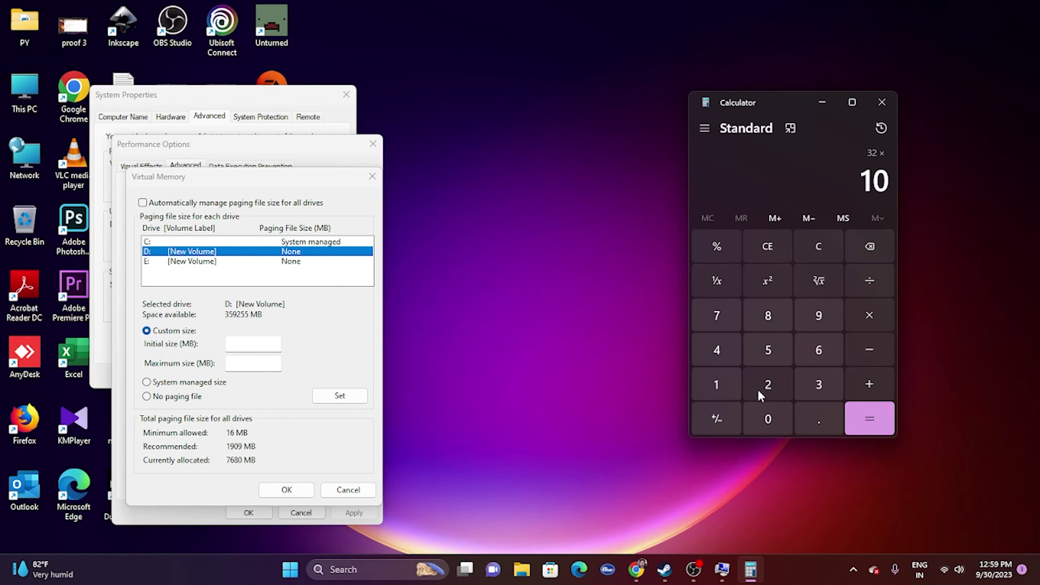
left_click(768, 385)
left_click(718, 350)
left_click(868, 418)
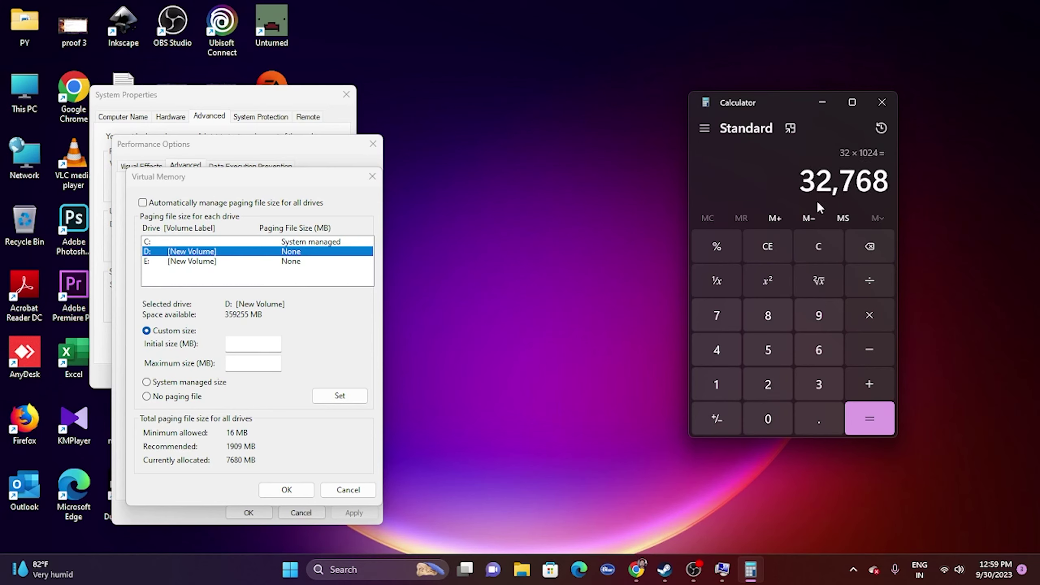
Multiply the calculated value by 1.5 and copy the result, 49,152, into drive D:'s initial paging file size
left_click(869, 320)
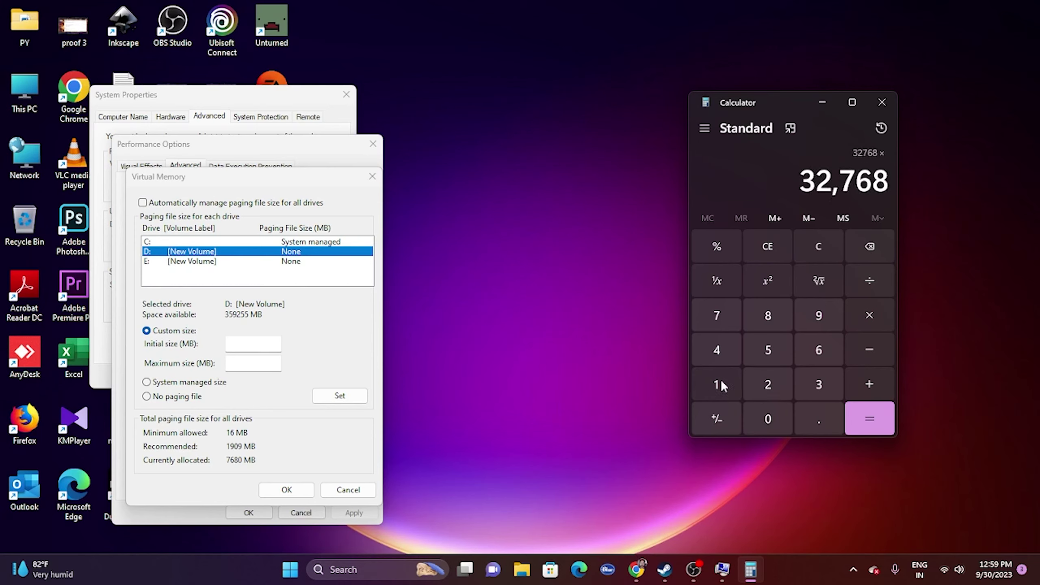
left_click(721, 381)
left_click(822, 421)
left_click(769, 349)
left_click(854, 413)
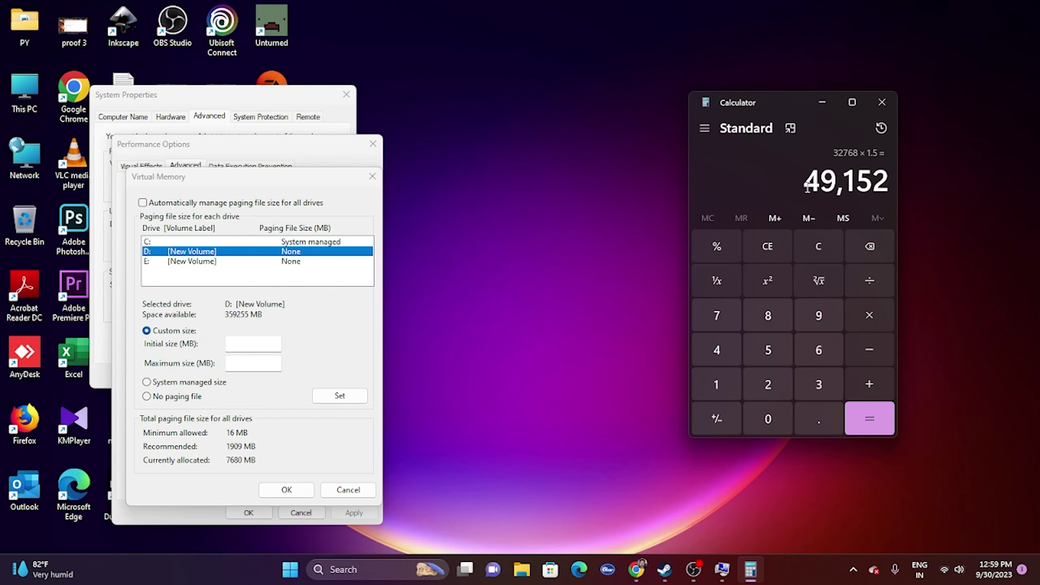
left_click_drag(807, 181, 889, 182)
right_click(879, 181)
left_click(901, 192)
left_click(242, 344)
right_click(260, 348)
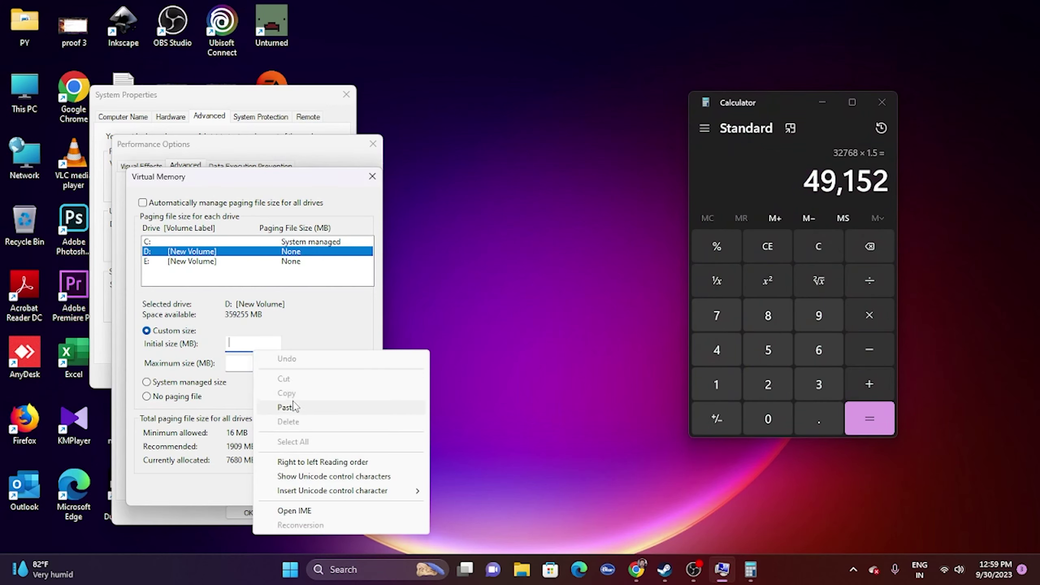
left_click(293, 404)
Clear the calculator and calculate 32 × 1024 × 3
left_click(819, 249)
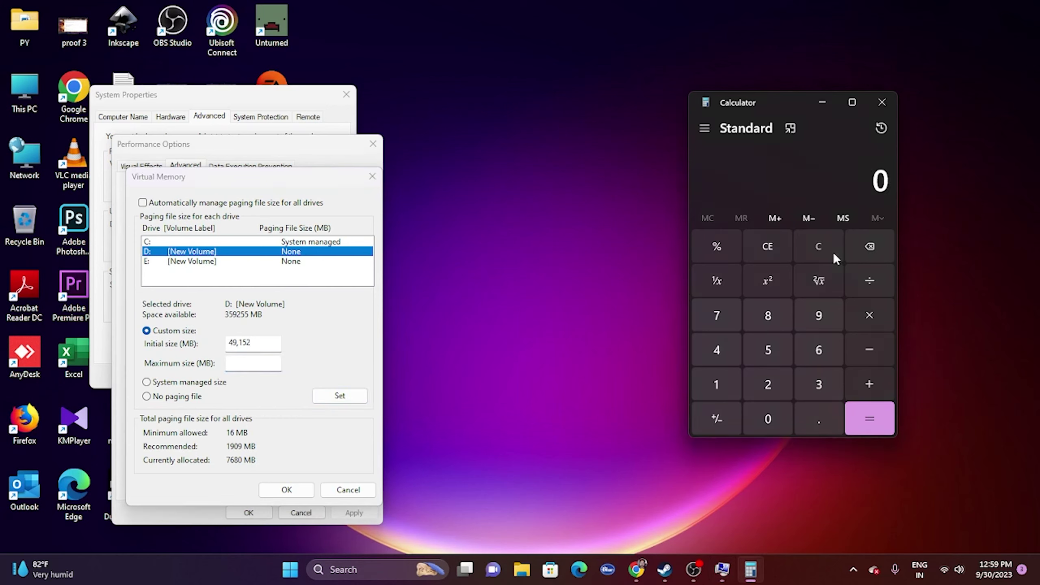
left_click(826, 391)
left_click(762, 393)
left_click(887, 316)
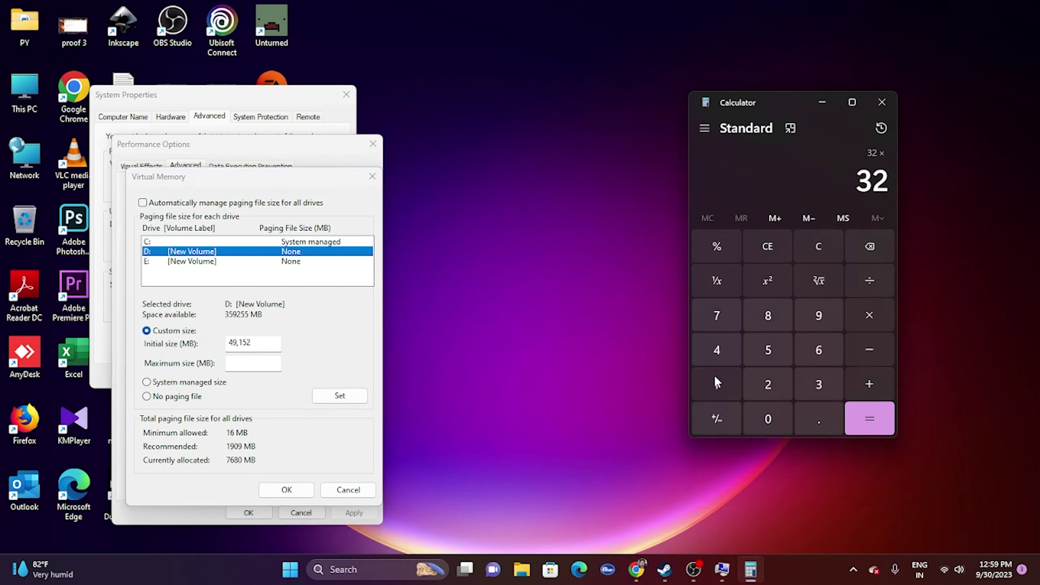
left_click(714, 375)
left_click(756, 406)
left_click(760, 387)
left_click(721, 344)
left_click(863, 322)
left_click(823, 384)
left_click(870, 421)
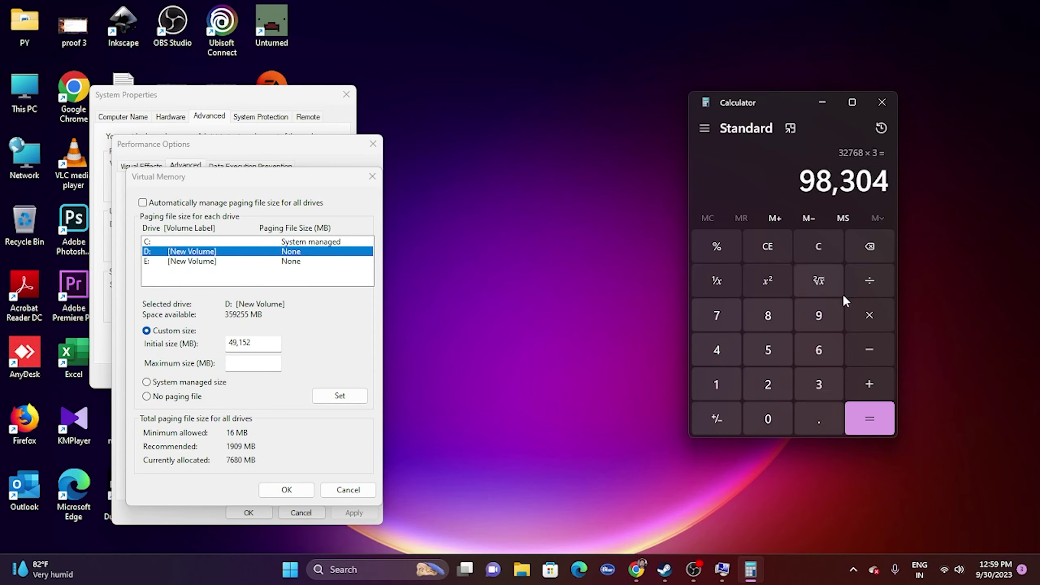
Copy 98,304 into drive D:'s maximum paging file size, confirm the virtual memory settings, and close the system dialogs and Calculator
right_click(889, 199)
left_click(922, 205)
right_click(279, 366)
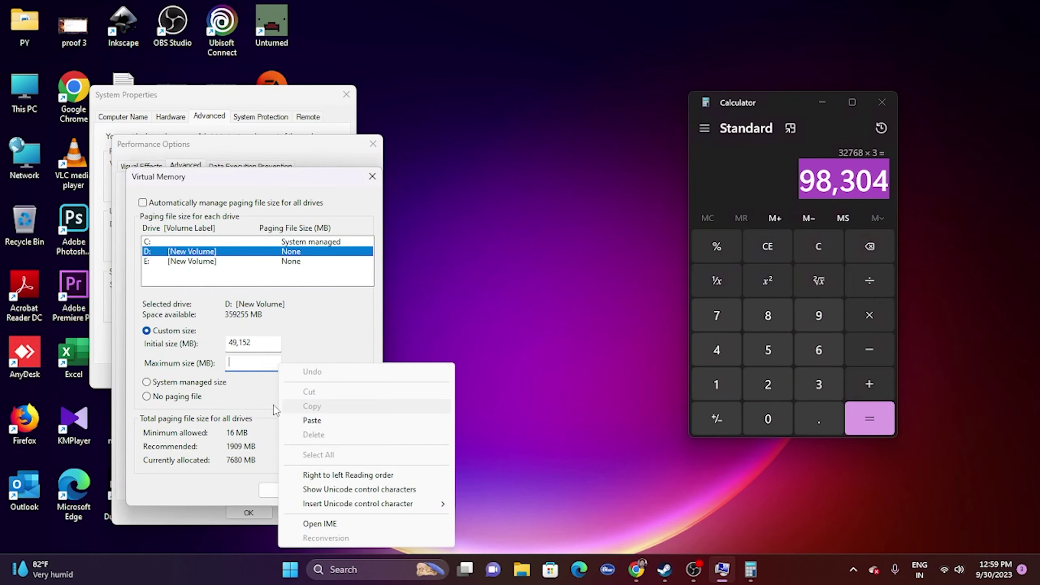
left_click(334, 422)
left_click(287, 490)
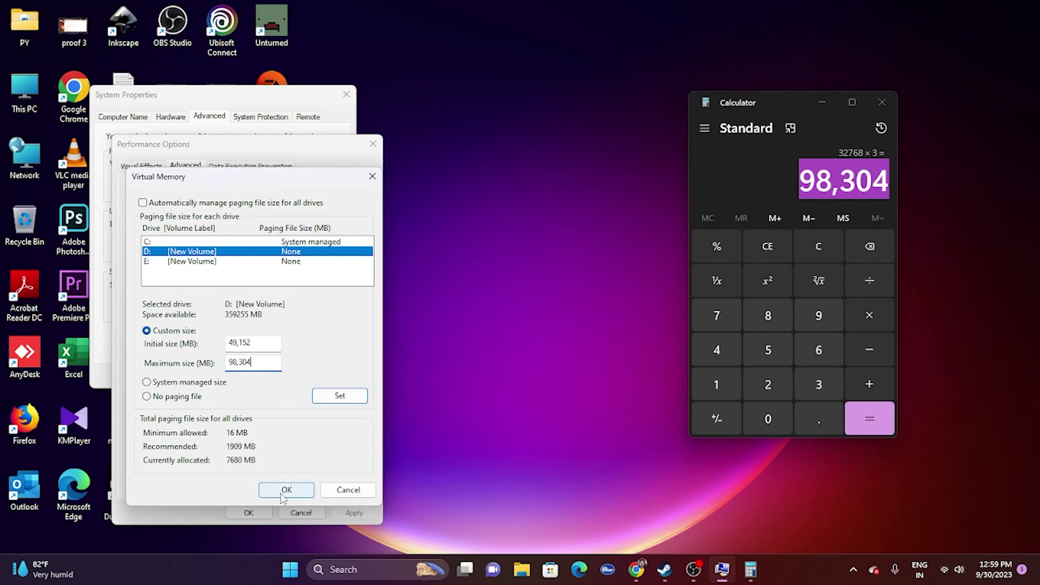
left_click(248, 512)
left_click(346, 94)
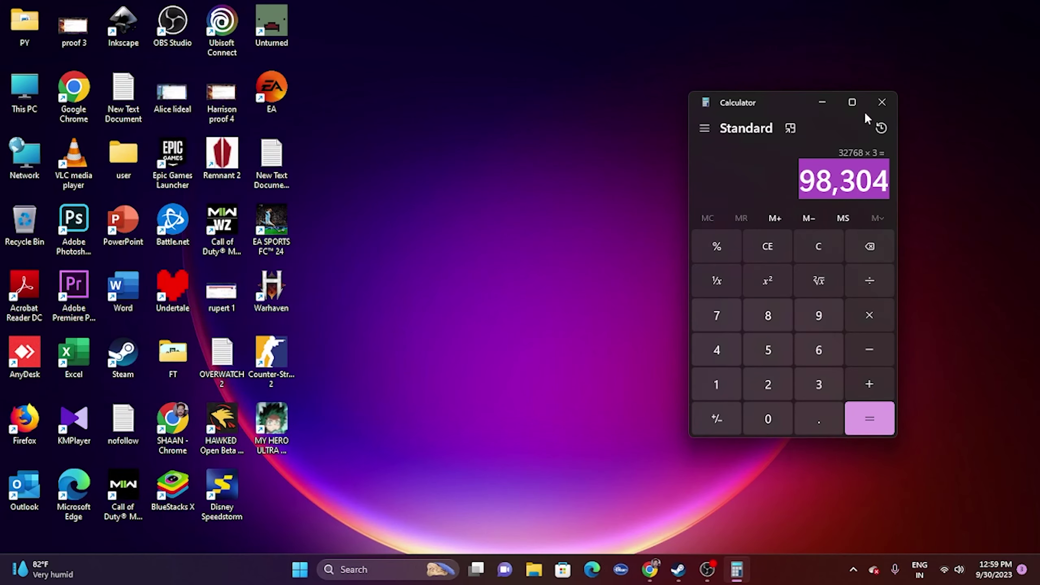
left_click(882, 103)
left_click(695, 567)
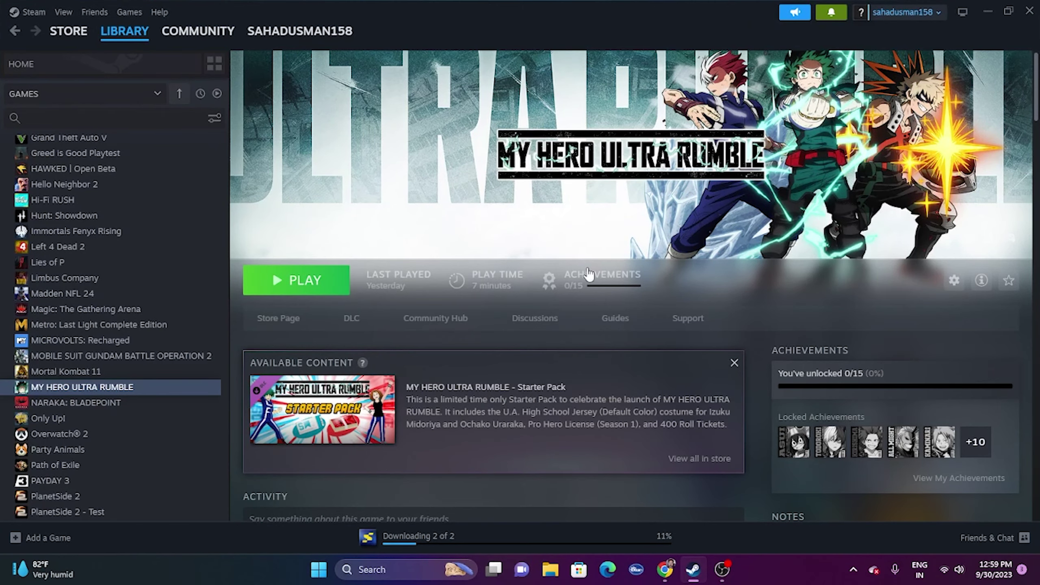
left_click(988, 12)
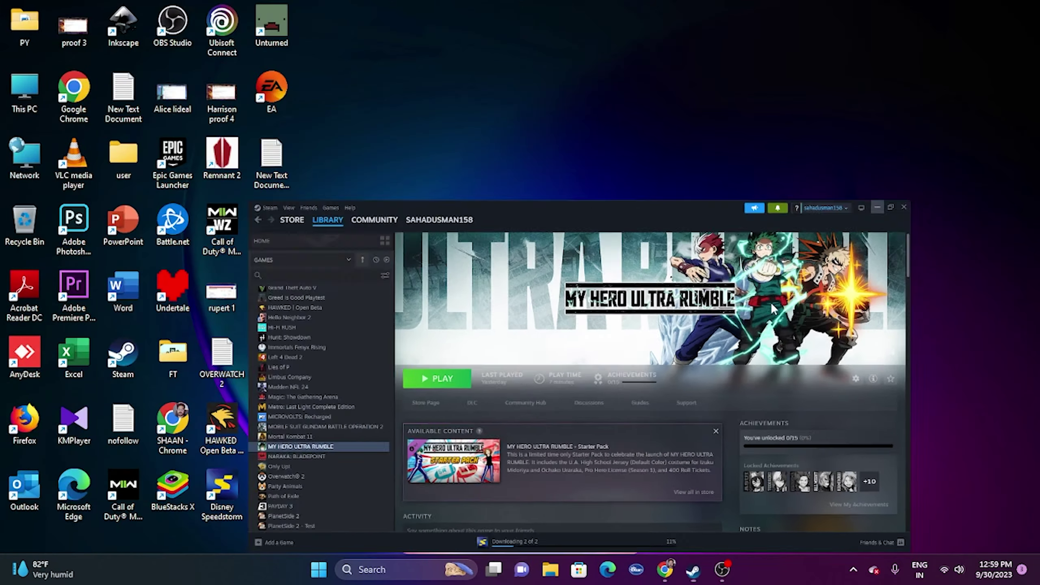
Switch to Chrome, bring up the NVIDIA GeForce Drivers page, and decline its push notifications
left_click(665, 570)
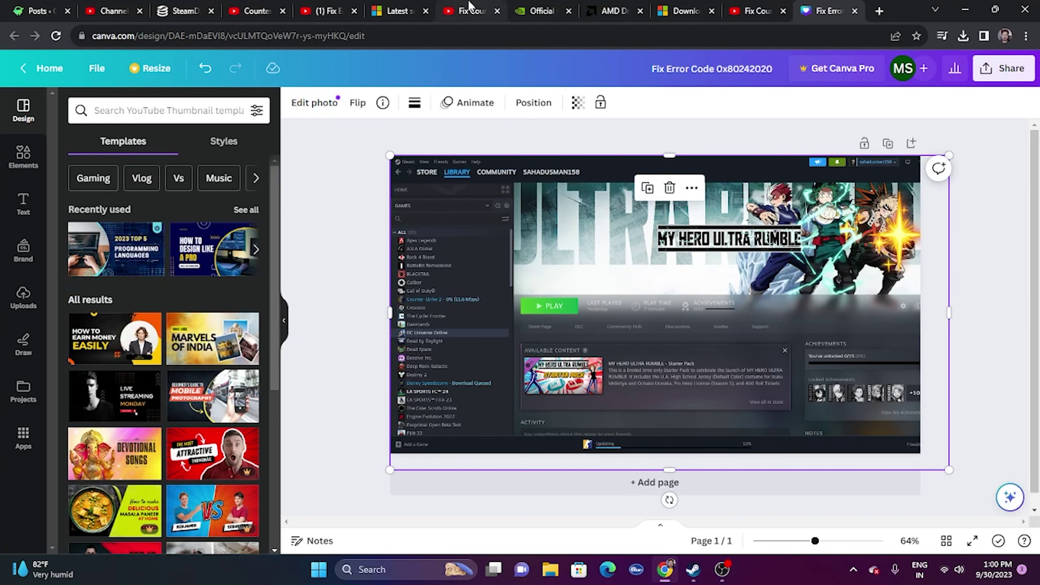
left_click(389, 10)
left_click(553, 6)
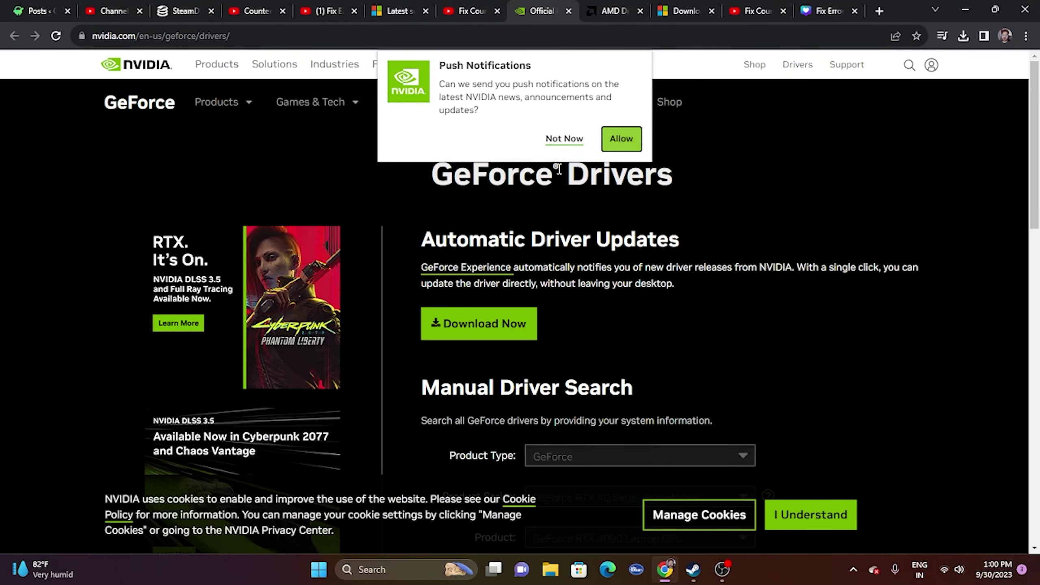
left_click(564, 138)
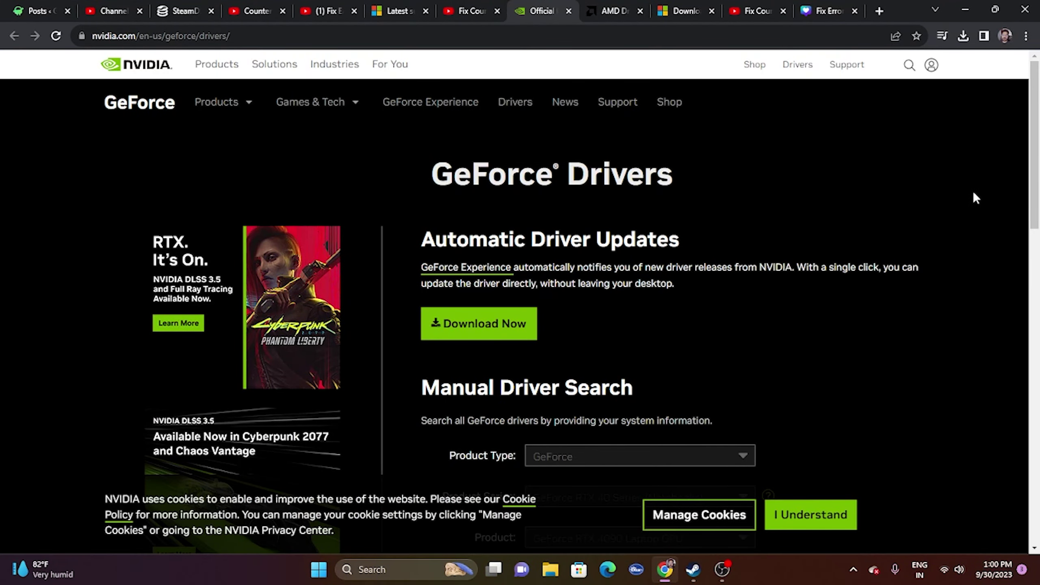
Search for GeForce RTX 4090 Laptop GPU drivers with Windows 11 as the operating system, and check the newest Game Ready Driver's version
scroll(973, 191, "down", 6)
scroll(972, 191, "up", 6)
scroll(972, 192, "down", 6)
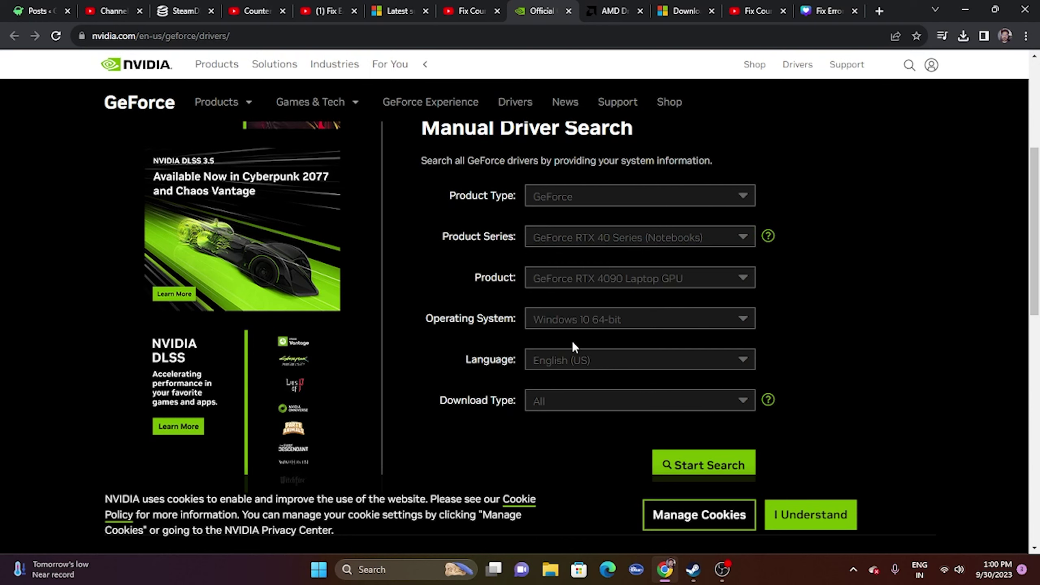
left_click(582, 324)
left_click(577, 359)
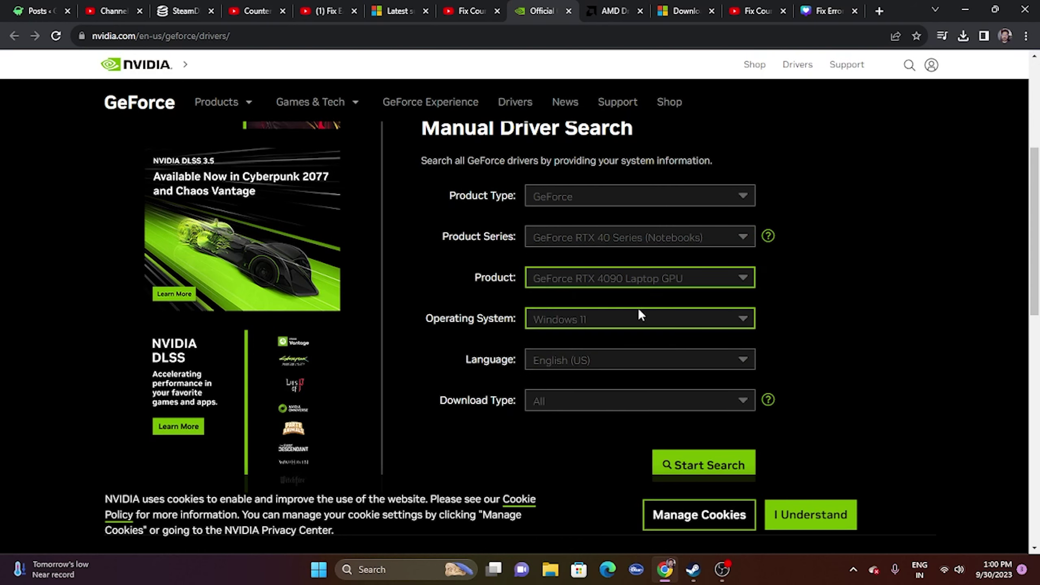
scroll(927, 281, "down", 5)
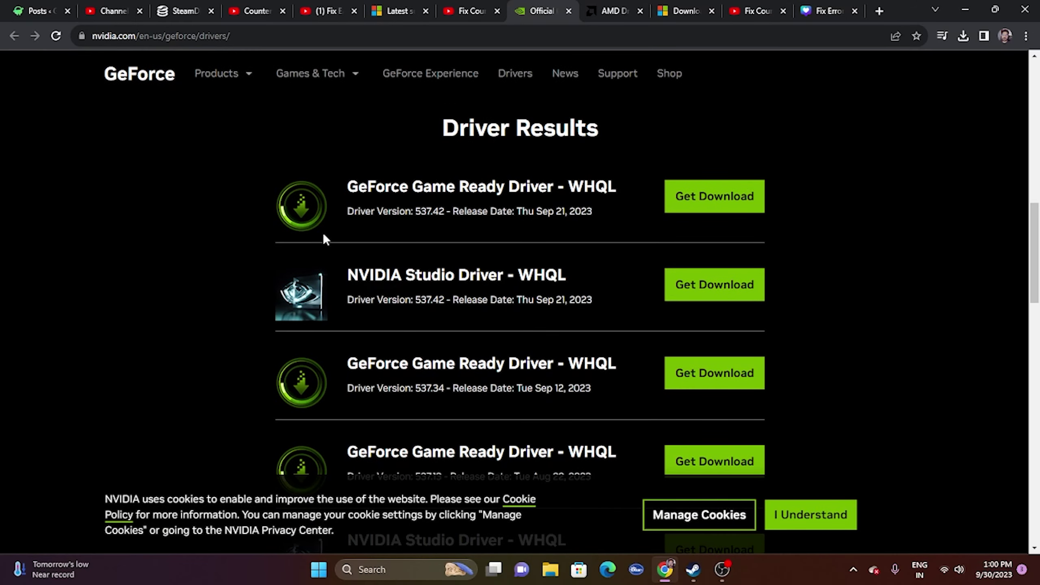
left_click_drag(416, 211, 447, 211)
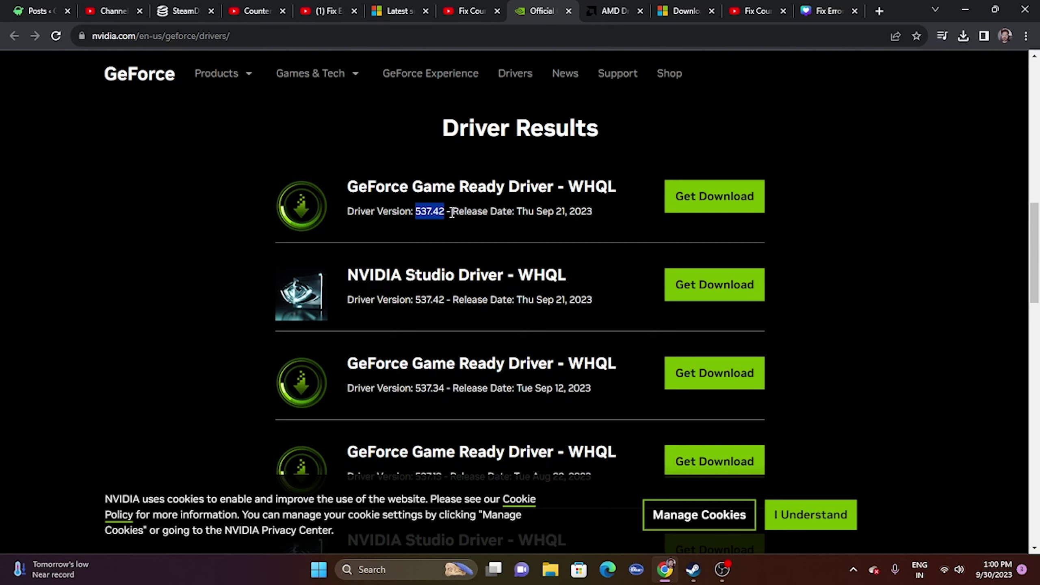
left_click(555, 216)
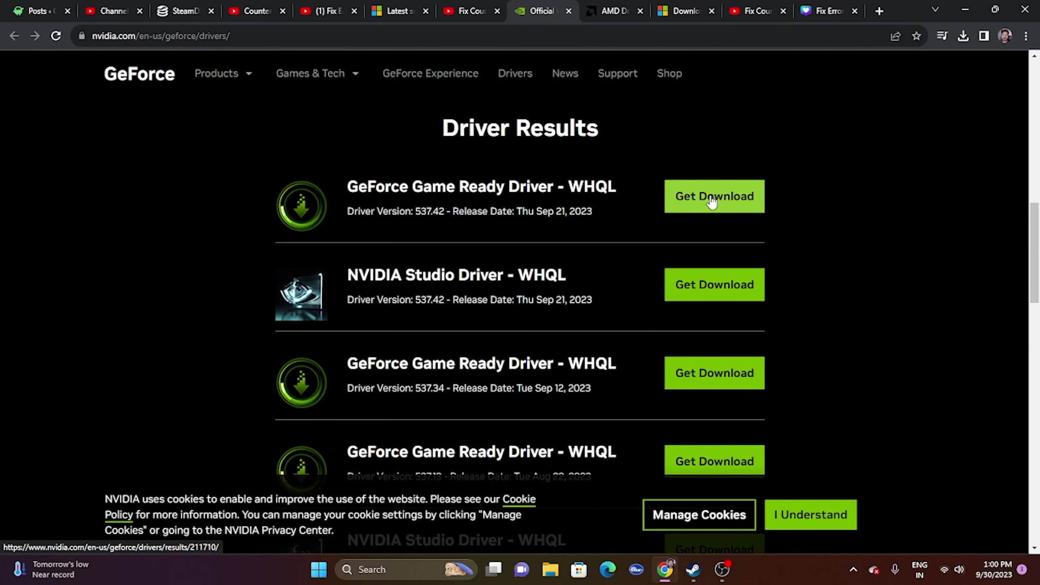
On the AMD Drivers and Support page, select Graphics > AMD Radeon RX 7000S Series > AMD Radeon RX 7600S and submit the selection
left_click(596, 6)
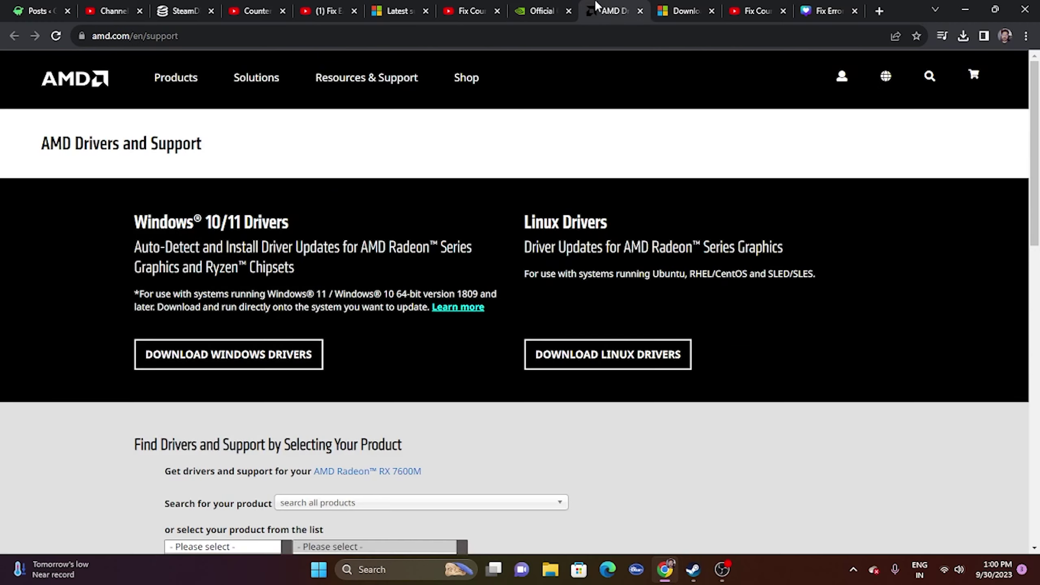
scroll(893, 264, "down", 8)
left_click(223, 234)
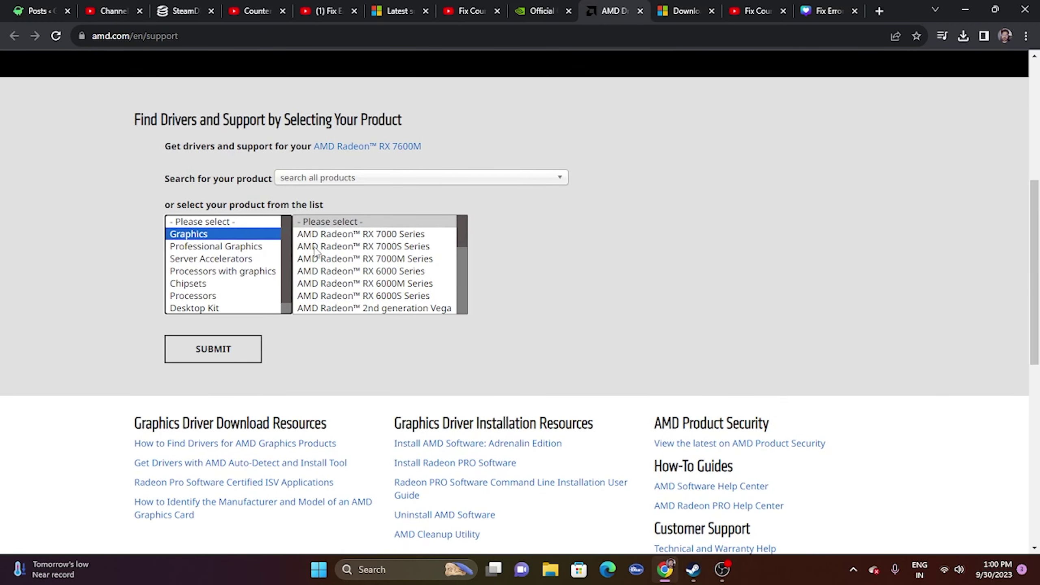
left_click(323, 247)
left_click(596, 236)
left_click(657, 246)
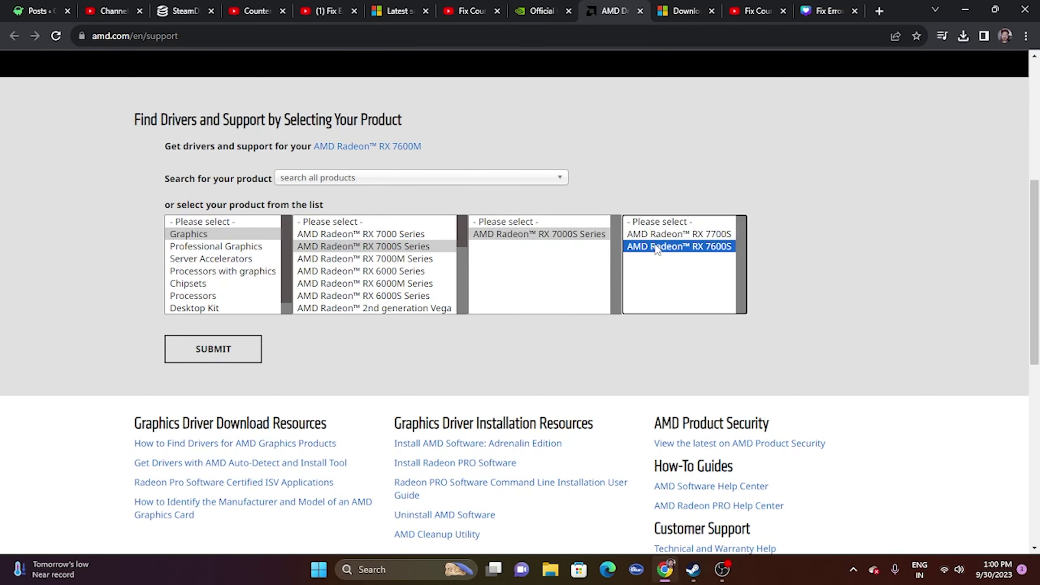
left_click(249, 350)
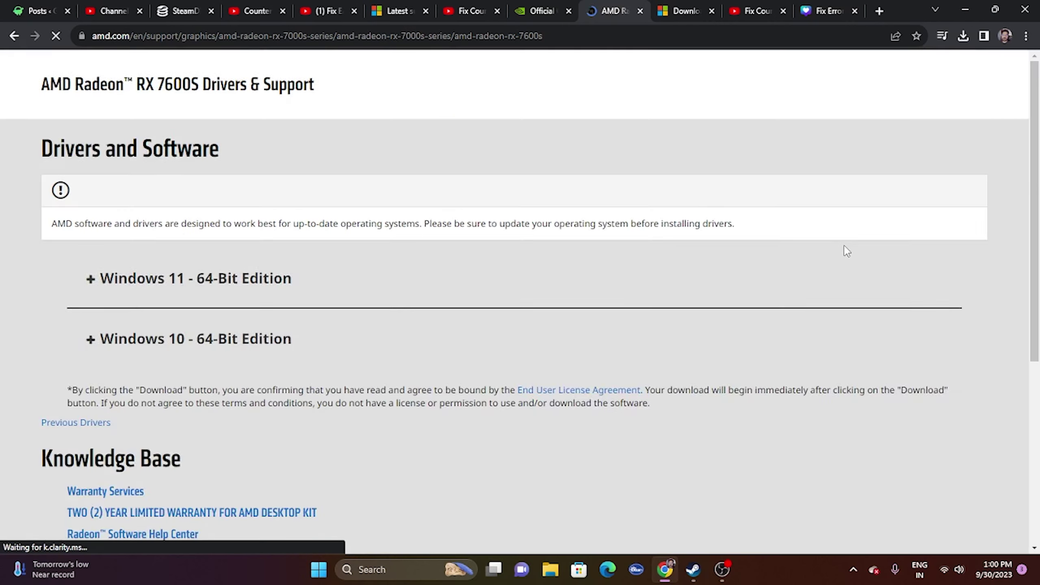
Expand the Windows 11 - 64-Bit Edition drivers for the Radeon RX 7600S, review the available downloads, and collapse the section again
scroll(843, 246, "down", 3)
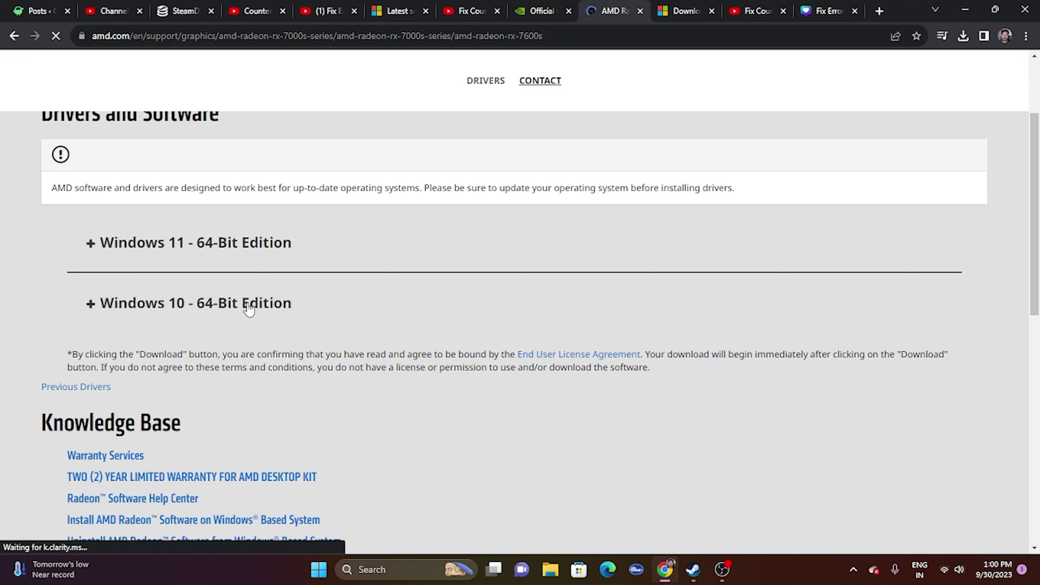
left_click(91, 245)
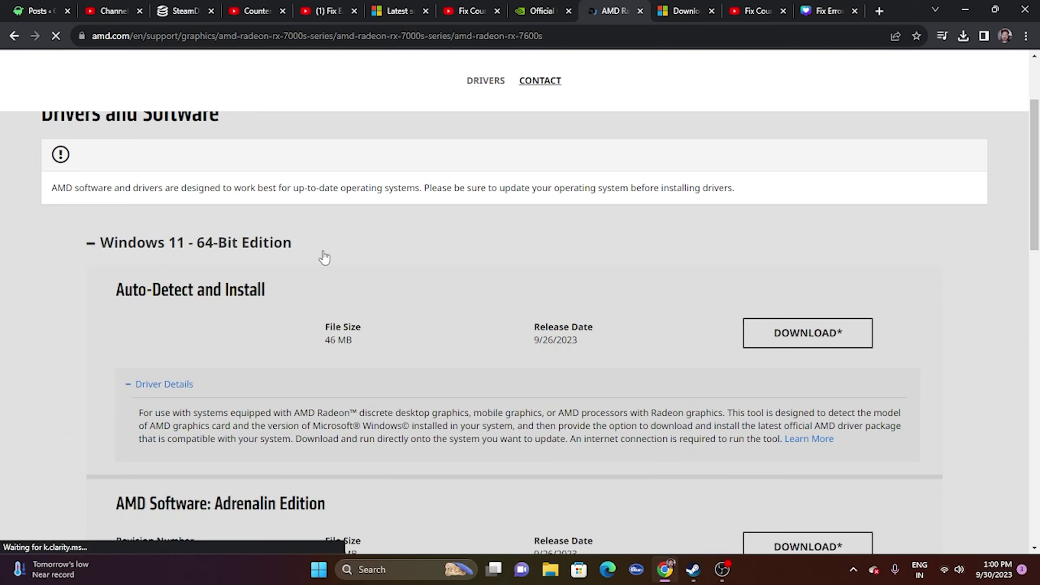
scroll(353, 239, "down", 1)
left_click(90, 179)
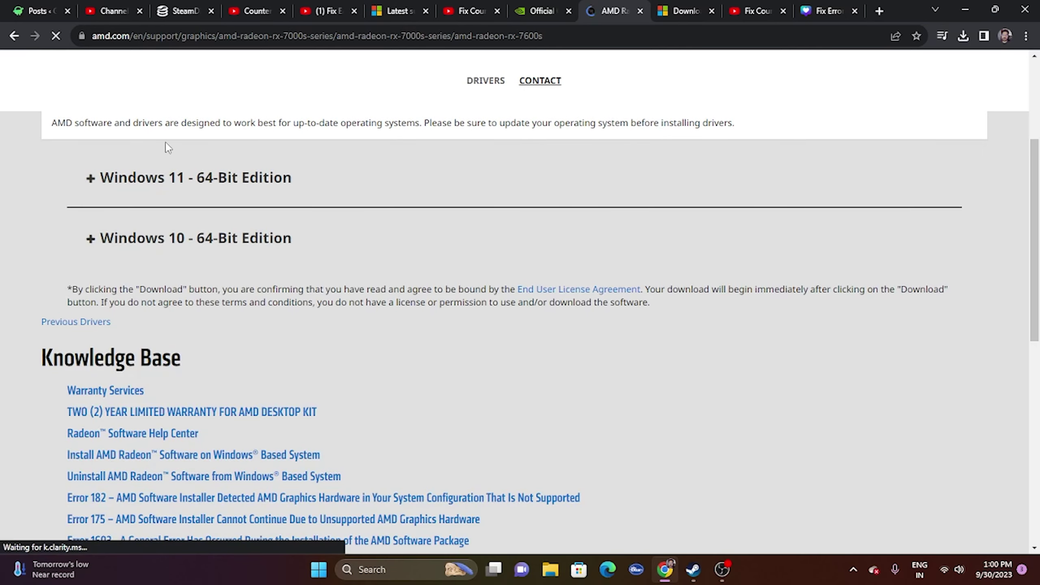
scroll(689, 305, "up", 3)
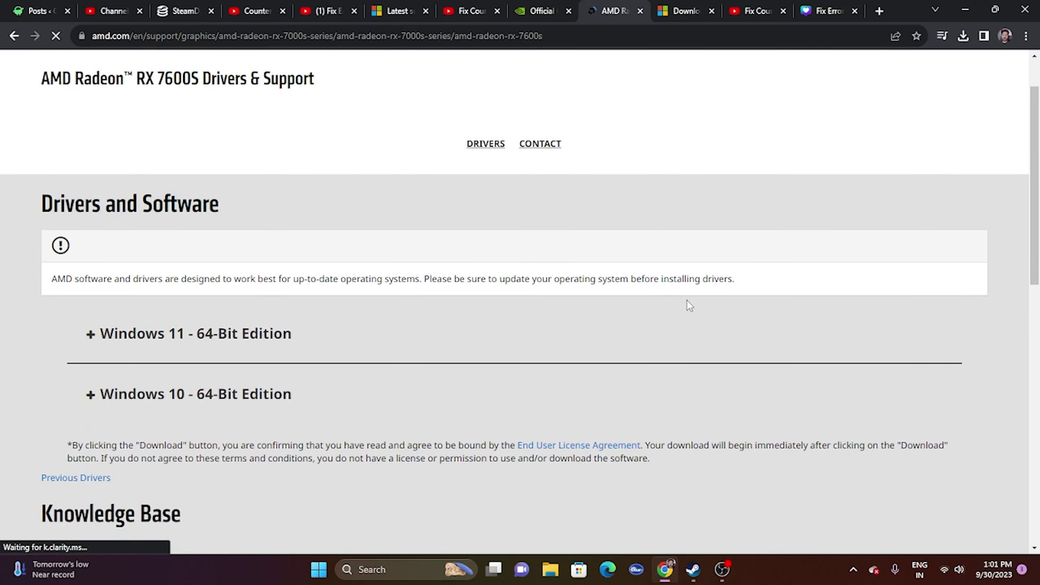
View Microsoft's DirectX End-User Runtime download page, and switch to the Visual C++ Redistributable latest supported downloads article
left_click(682, 11)
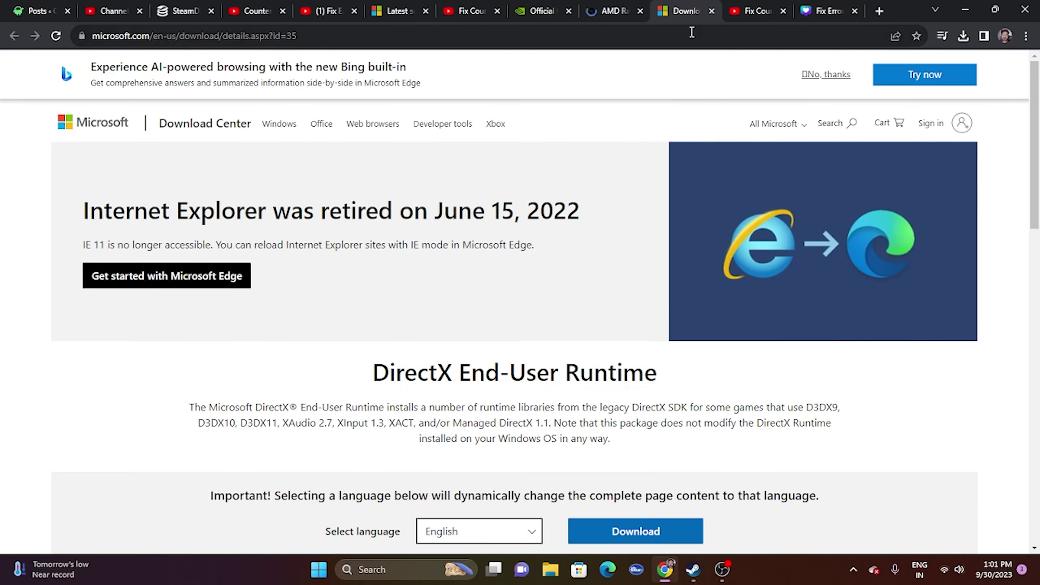
left_click(391, 11)
scroll(754, 225, "down", 3)
scroll(752, 224, "up", 1)
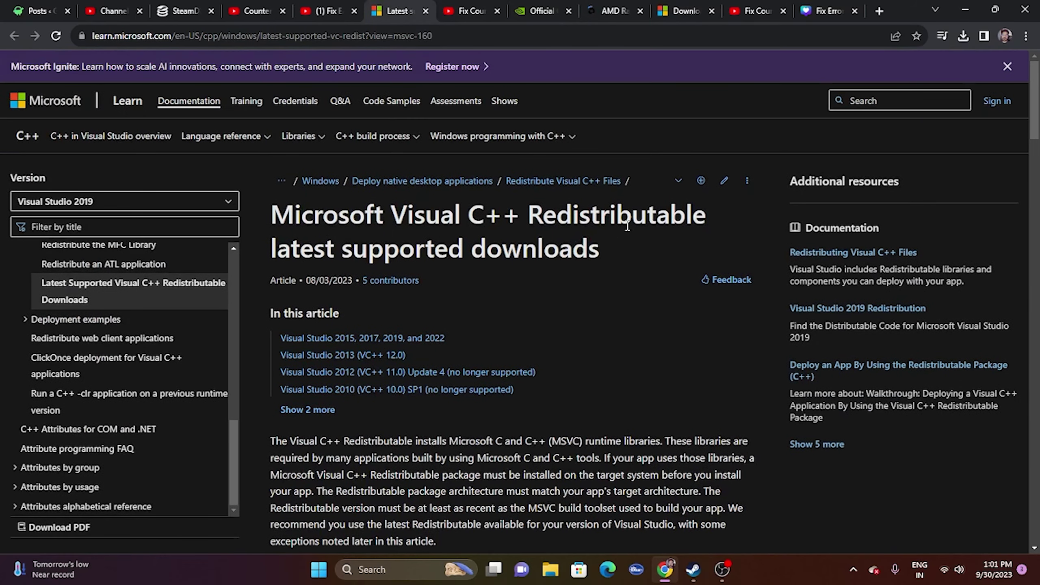
Locate the X86 and X64 packages in the article's Visual Studio 2015, 2017, 2019, and 2022 download table
left_click_drag(600, 250, 282, 224)
left_click(614, 261)
scroll(439, 397, "down", 15)
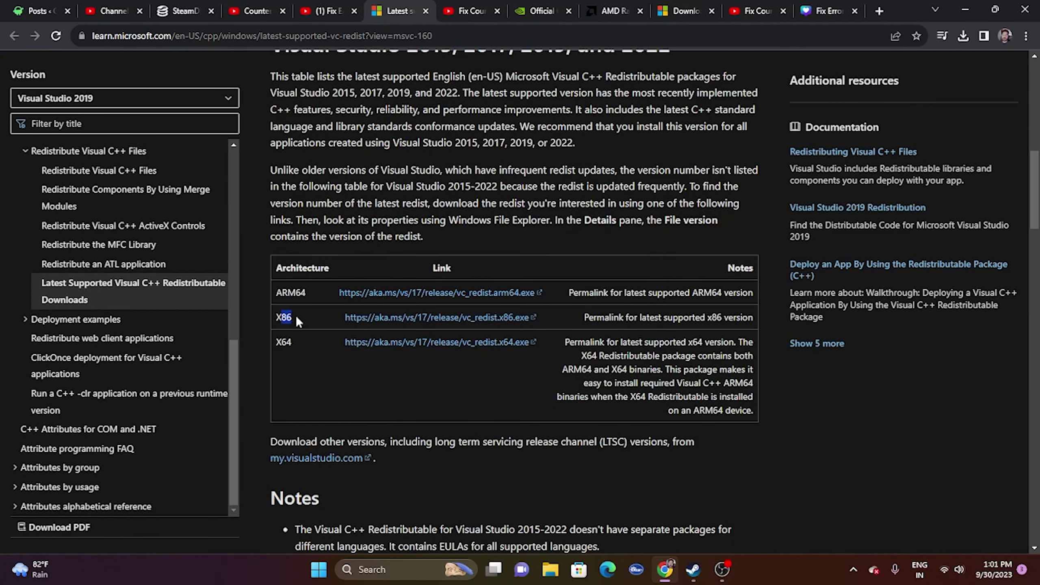
left_click(279, 345)
left_click_drag(288, 342, 292, 340)
left_click(467, 372)
Minimize Chrome, switch to Steam, and find the Uninstall option among MY HERO ULTRA RUMBLE's management options
left_click(966, 9)
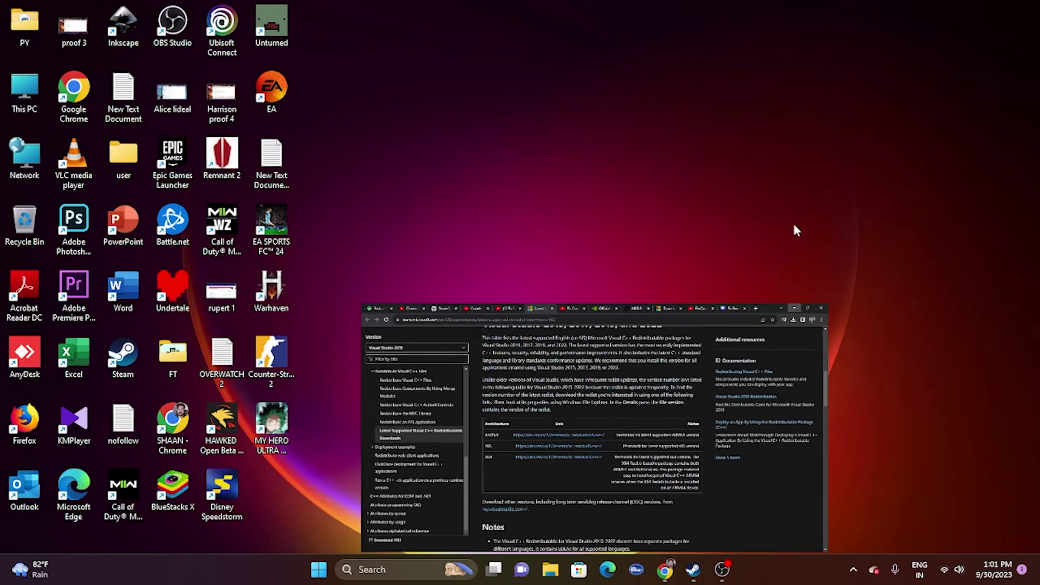
left_click(693, 570)
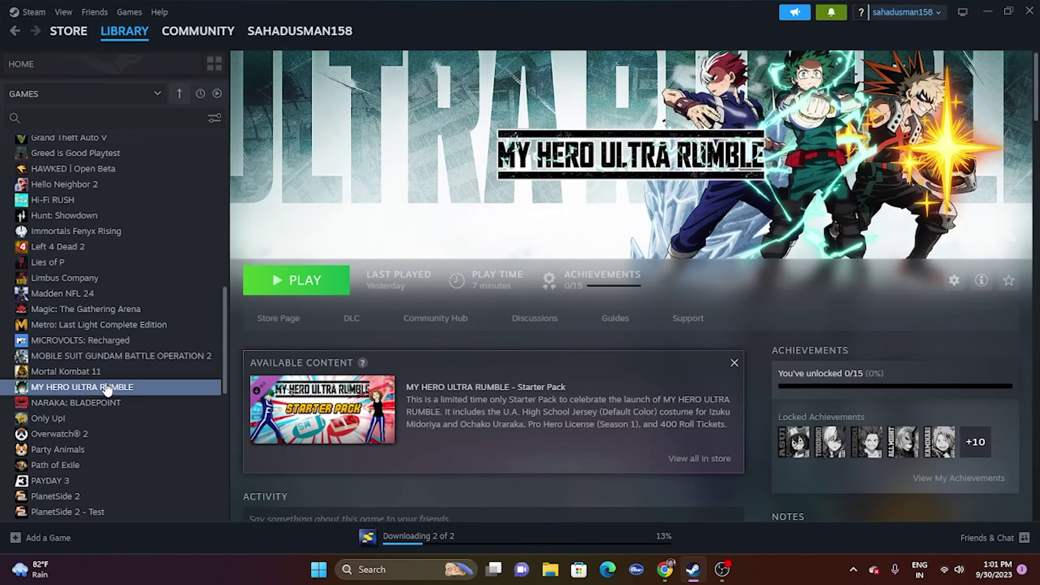
right_click(105, 386)
mouse_move(133, 472)
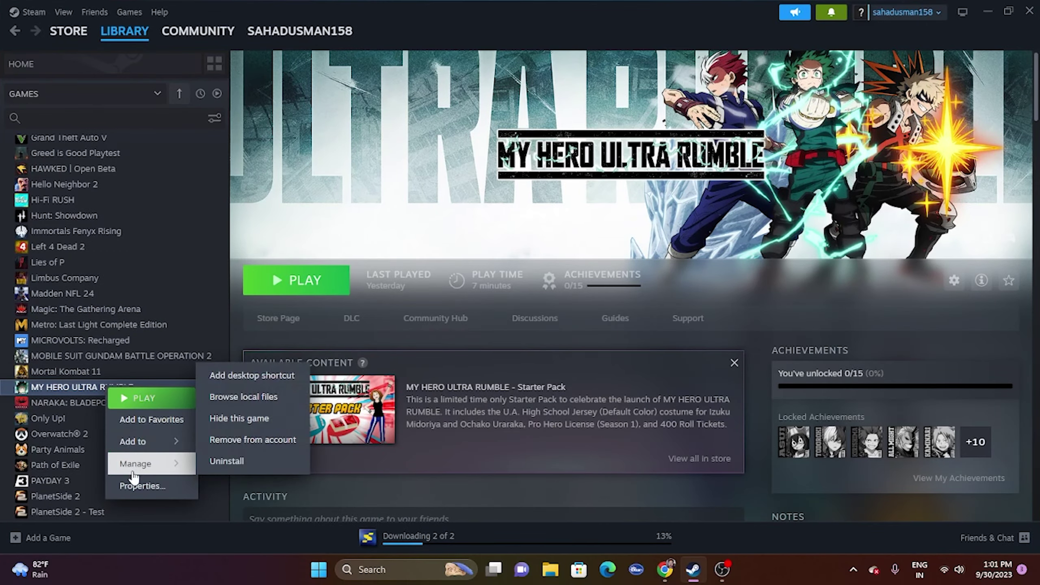
left_click(226, 461)
Open This PC in File Explorer to check the available drives and their free space, and return to Steam
left_click(551, 570)
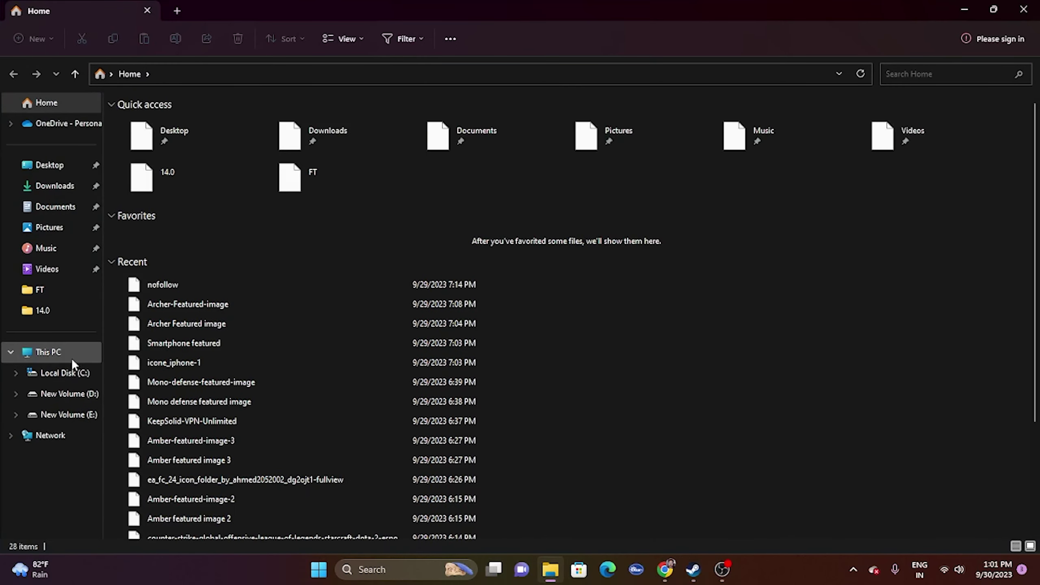
left_click(71, 353)
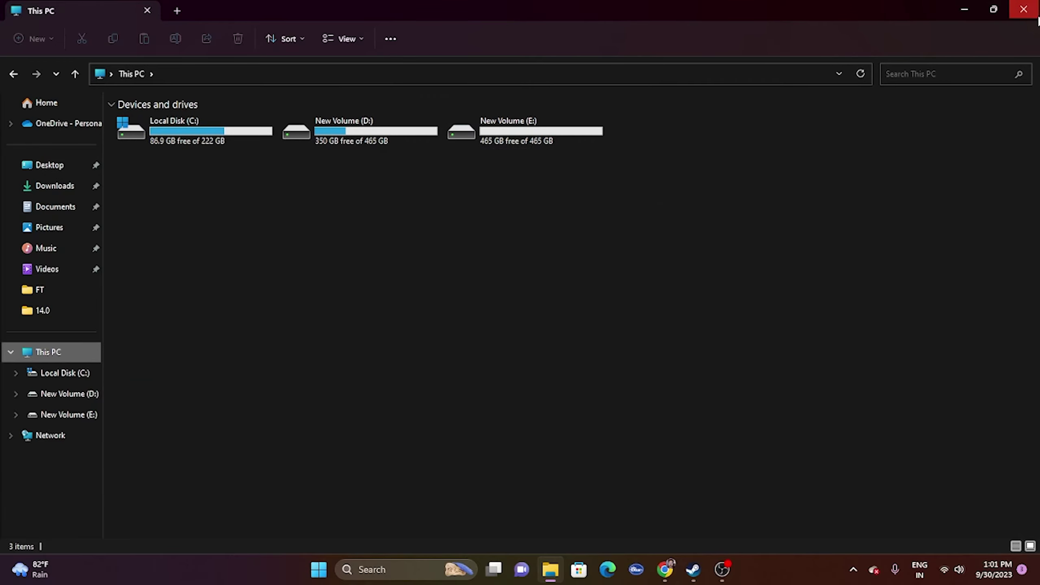
left_click(693, 570)
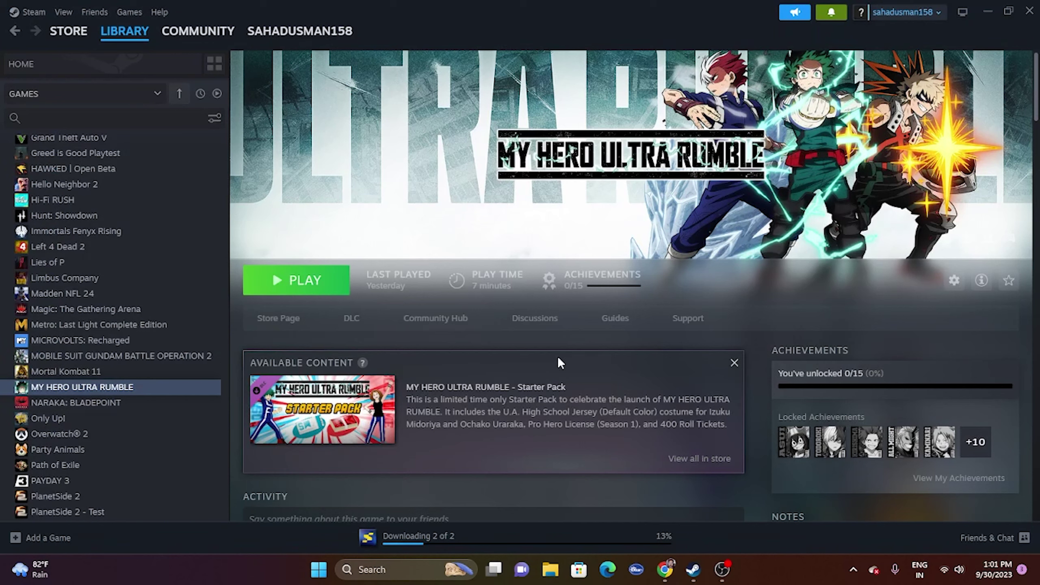